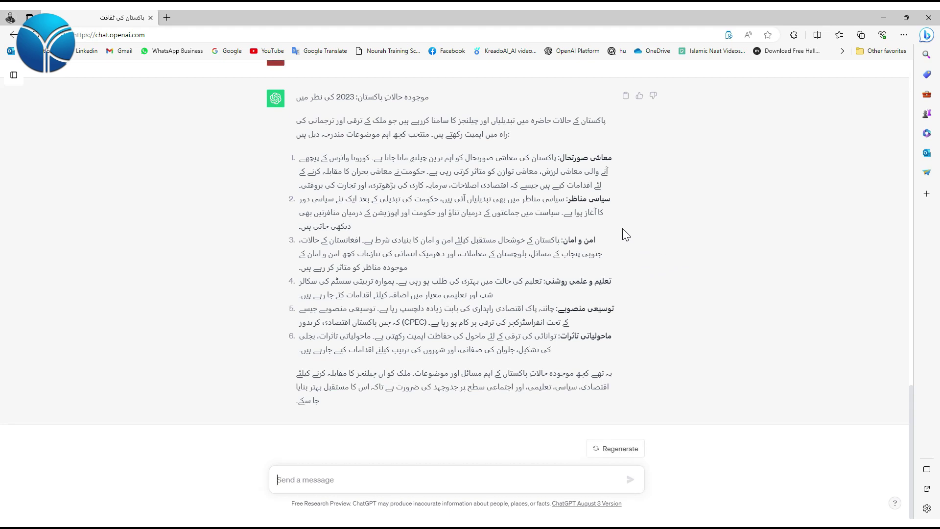
Step: Review the answer on Pakistan's current affairs and send the follow-up message "مزید"
scroll(620, 229, "up", 3)
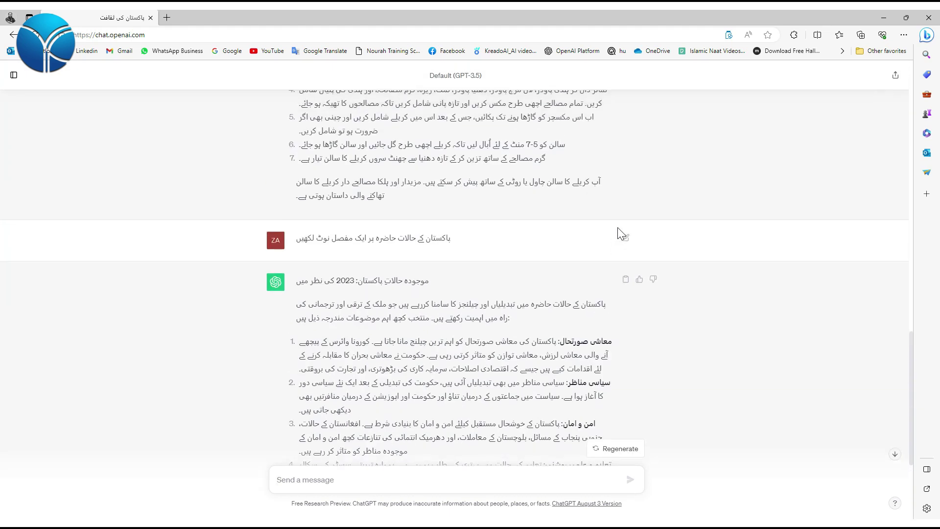
scroll(620, 232, "down", 3)
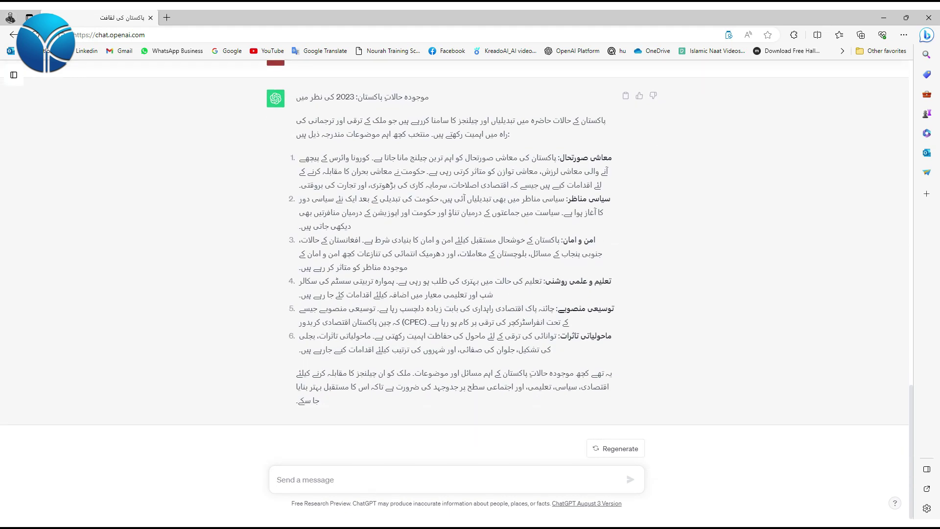
type("مزید")
key("Return")
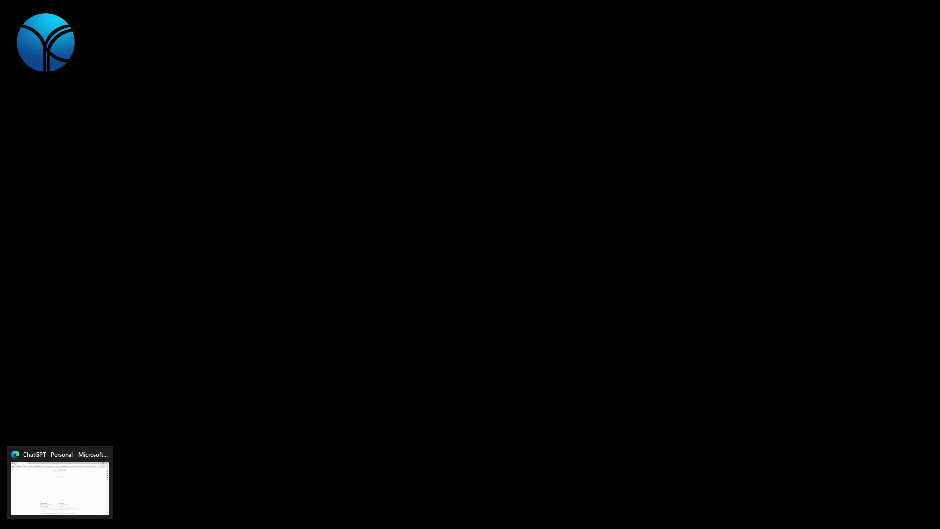
Step: Switch to the ChatGPT window and check the GPT-3.5 and GPT-4 model options of the new chat
left_click(60, 524)
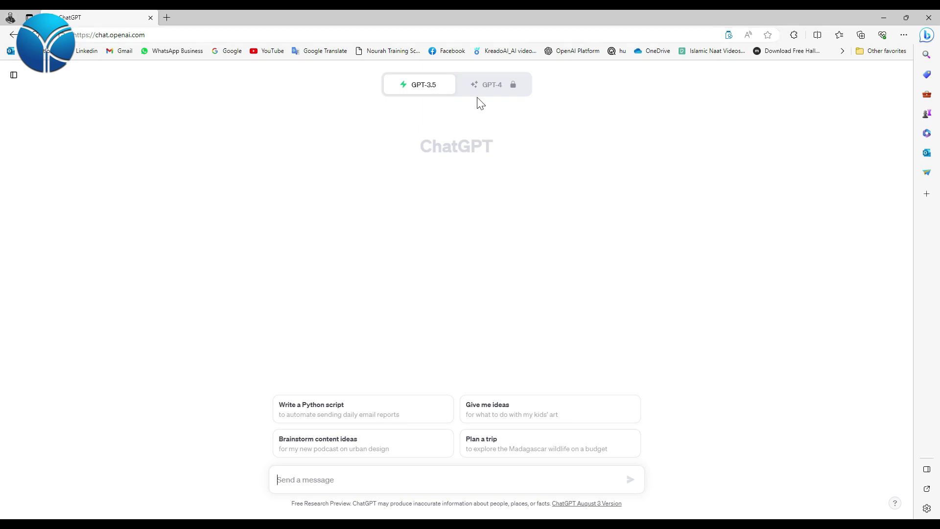
mouse_move(420, 95)
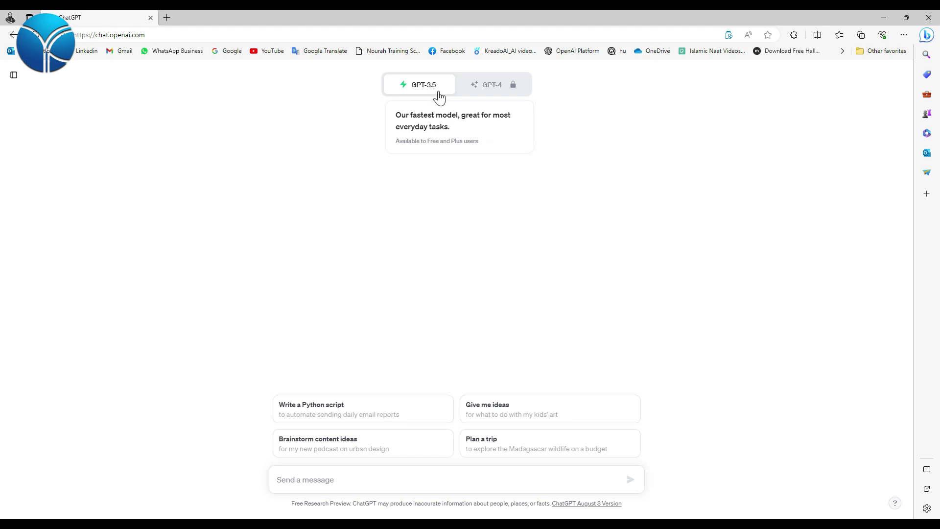
left_click(492, 83)
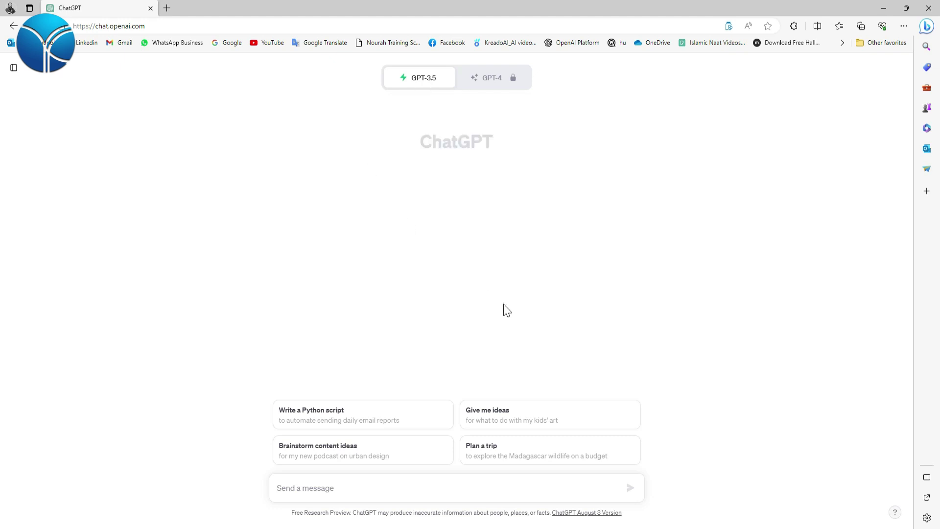
Step: Send the Urdu prompt "مجھے پاکستان کی ثقافت پر ایک مضمون لکھنا ہے" in the new chat
left_click(359, 485)
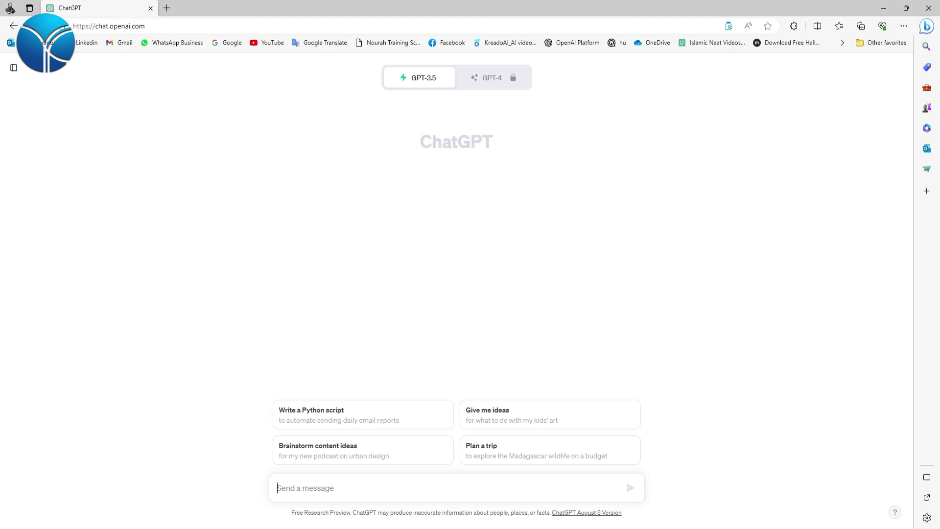
type("م")
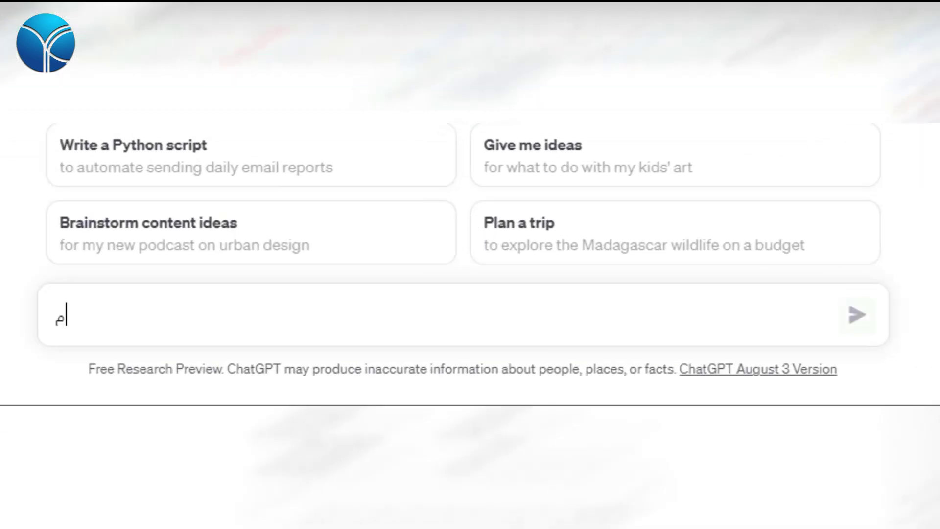
type("جح")
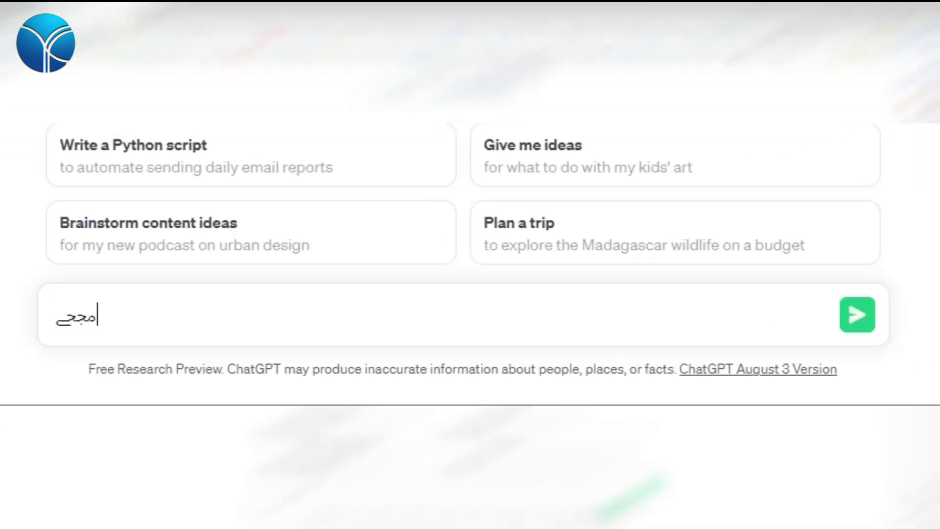
key("BackSpace")
type("ھے با")
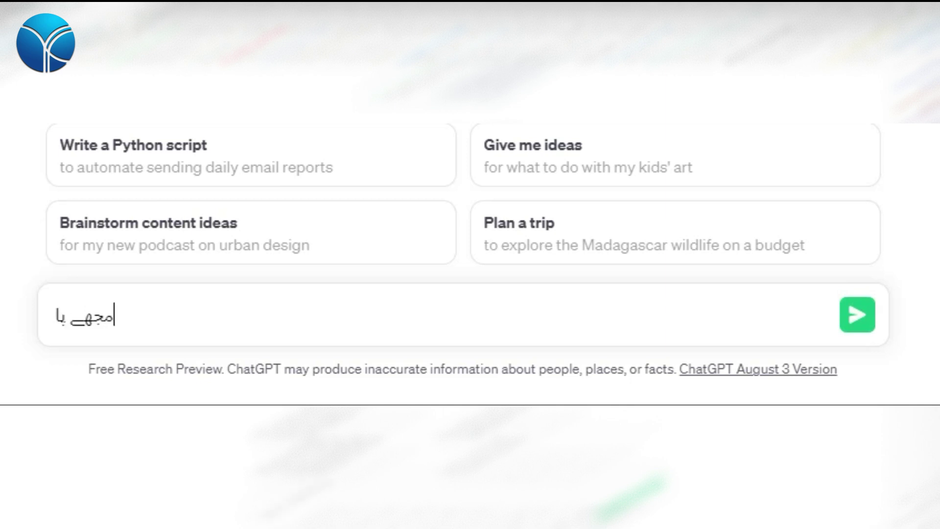
type("کستان کی ث")
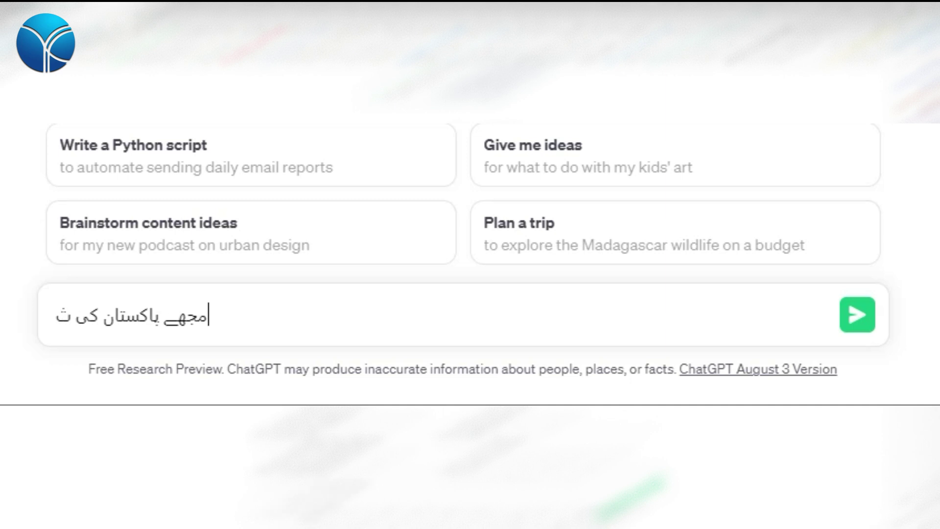
type("قافت ")
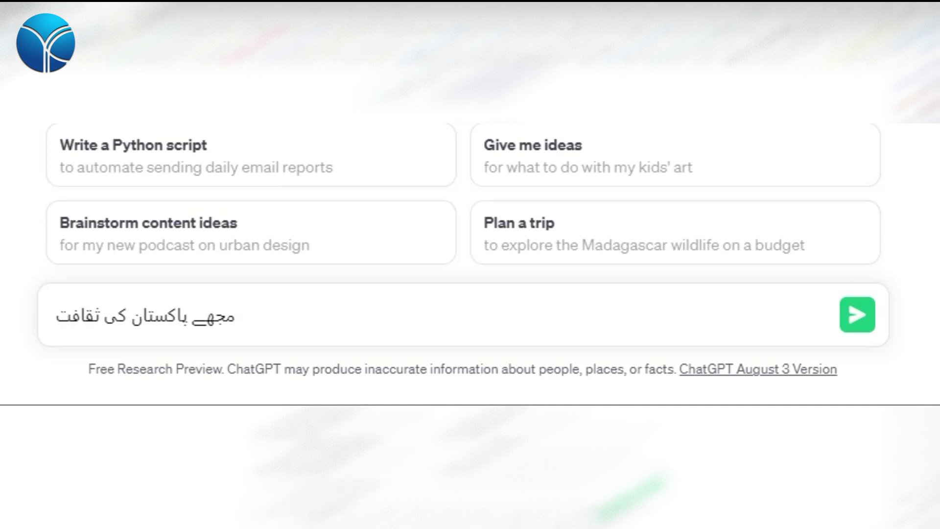
type("بر ایک")
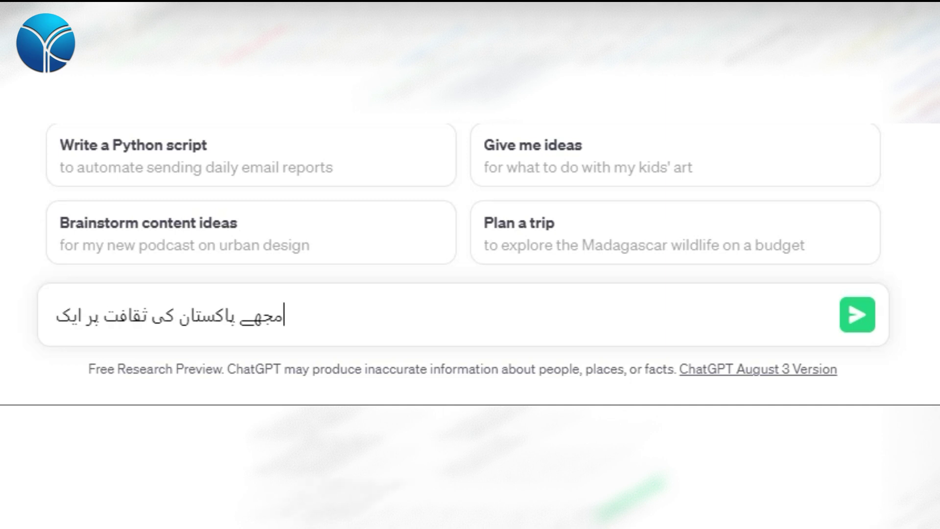
type(" مظمو")
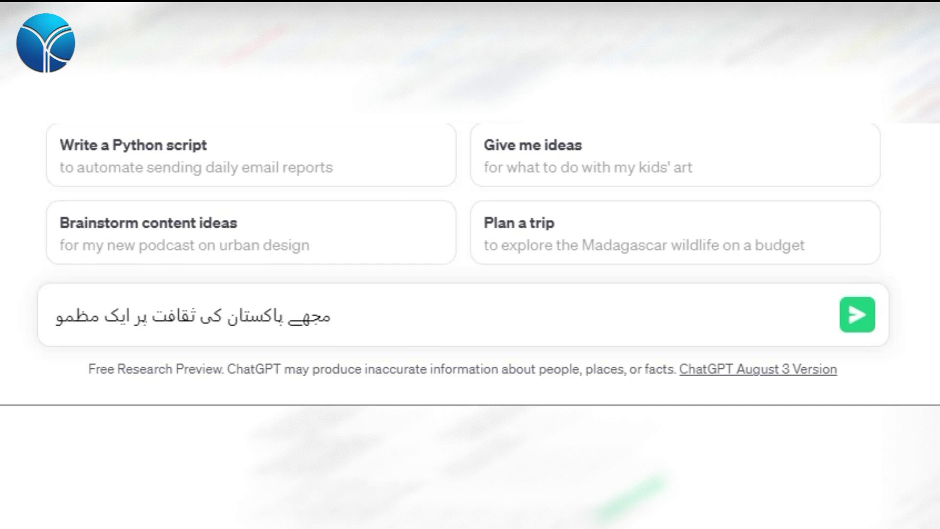
key("BackSpace")
key("BackSpace")
key("BackSpace")
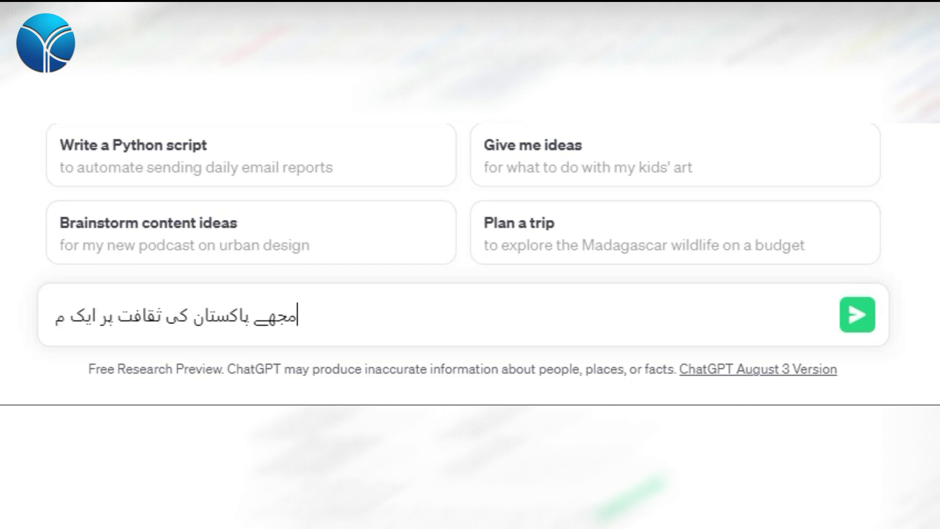
type("ضمون")
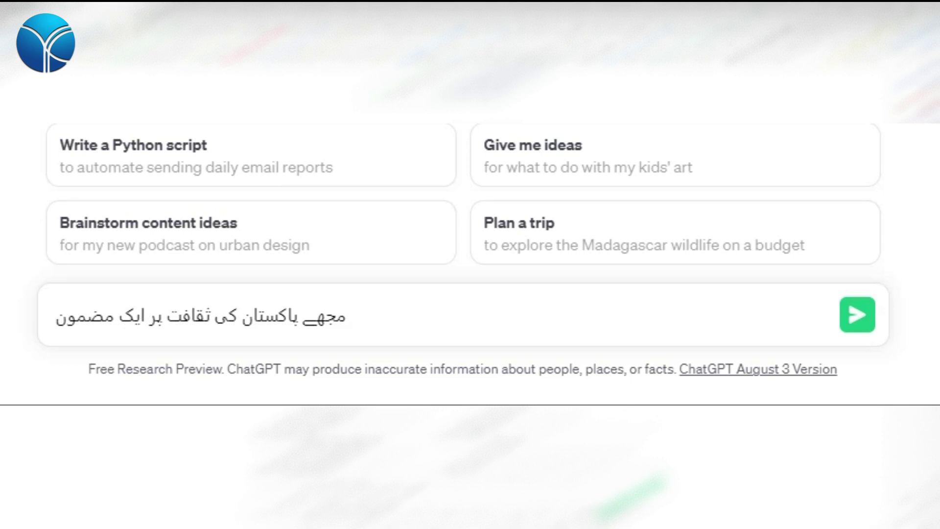
type(" لکھنا ہے")
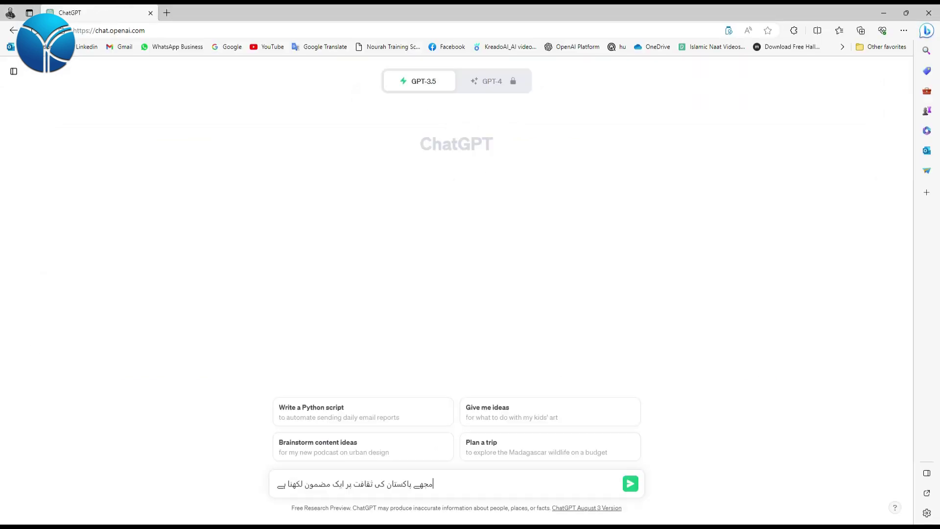
key("Return")
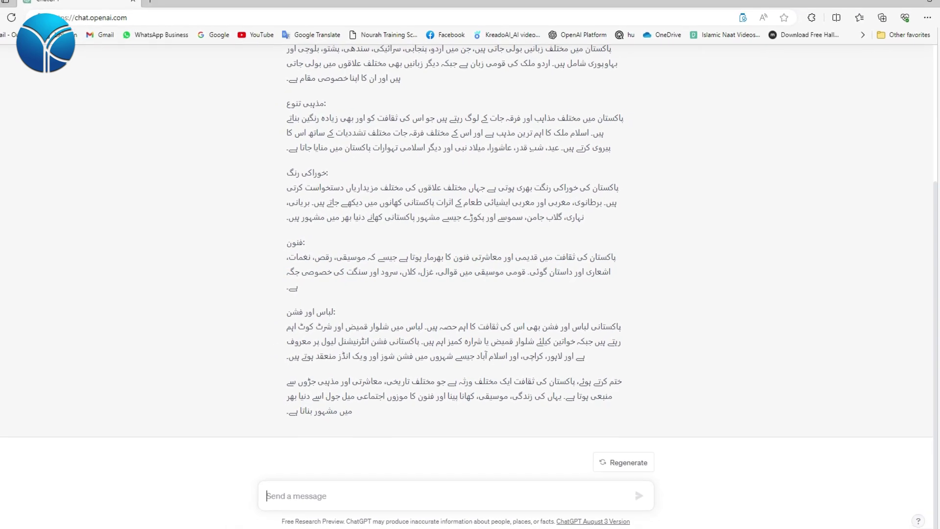
Step: Send the prompt "مجھے کریلے پکانے کی ریسیپی بتائیں" in the same conversation and read through the recipe answer
scroll(494, 265, "up", 10)
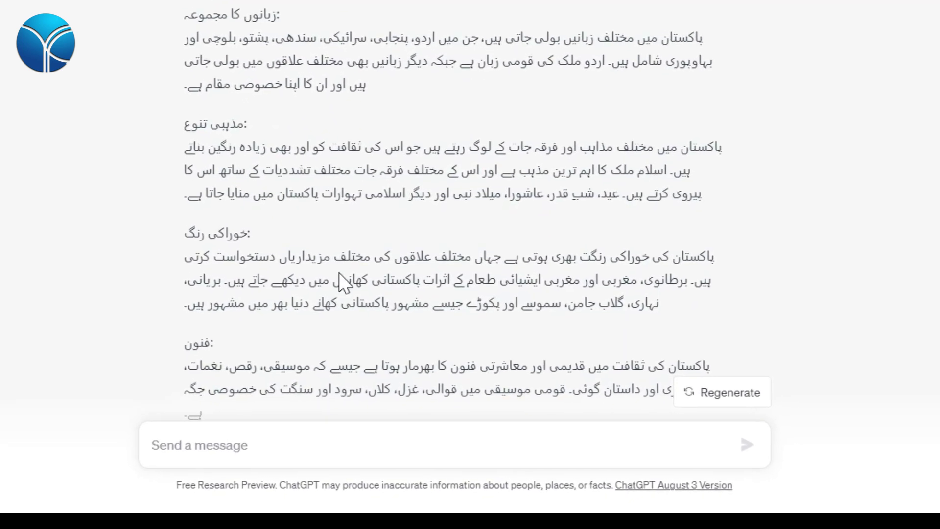
left_click(264, 445)
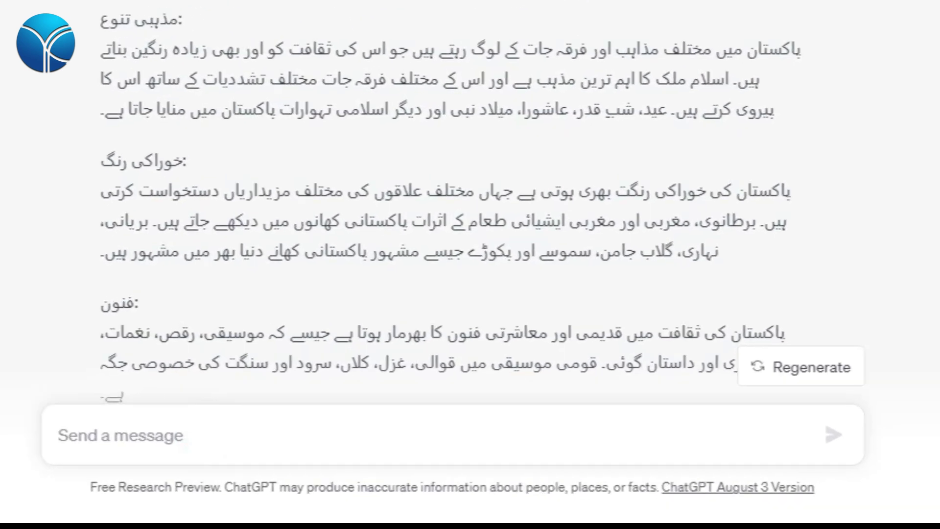
type("مجھ")
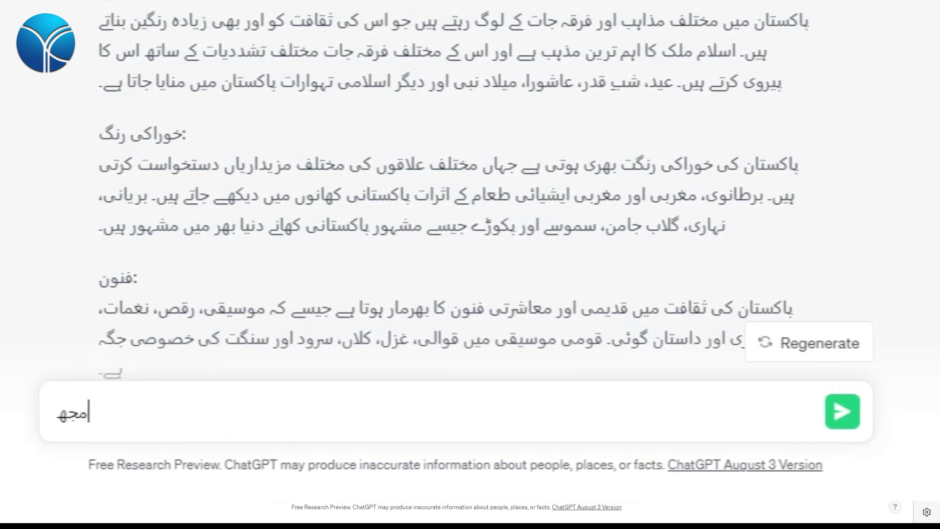
type("ے")
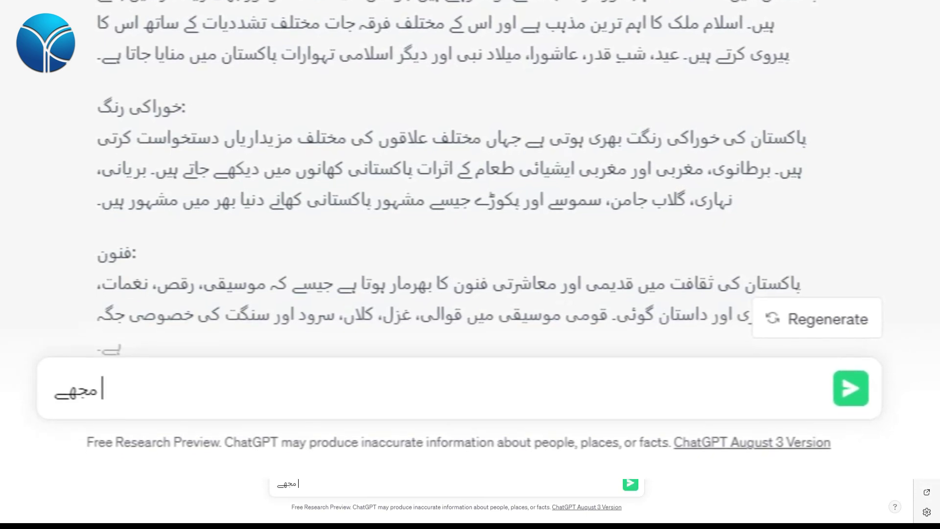
type(" کریلے پکانے کی ریسیبی بتا")
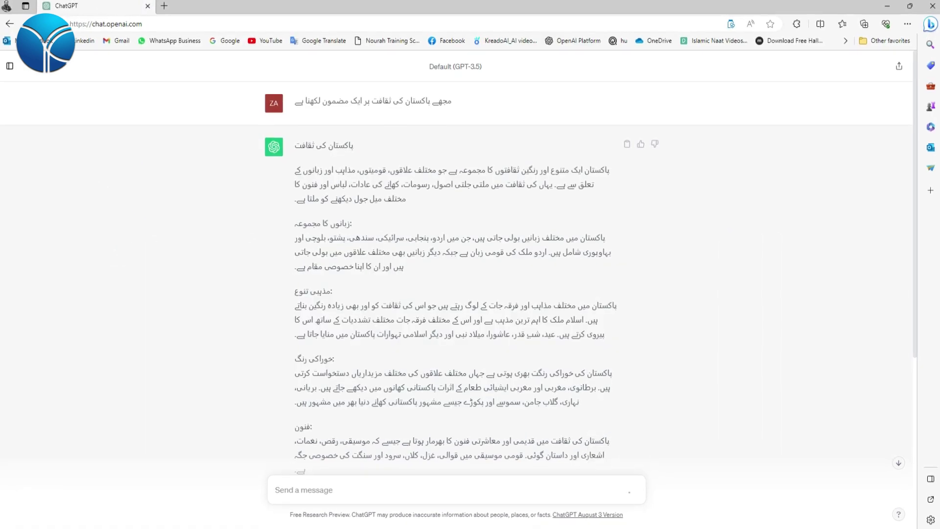
scroll(480, 360, "down", 6)
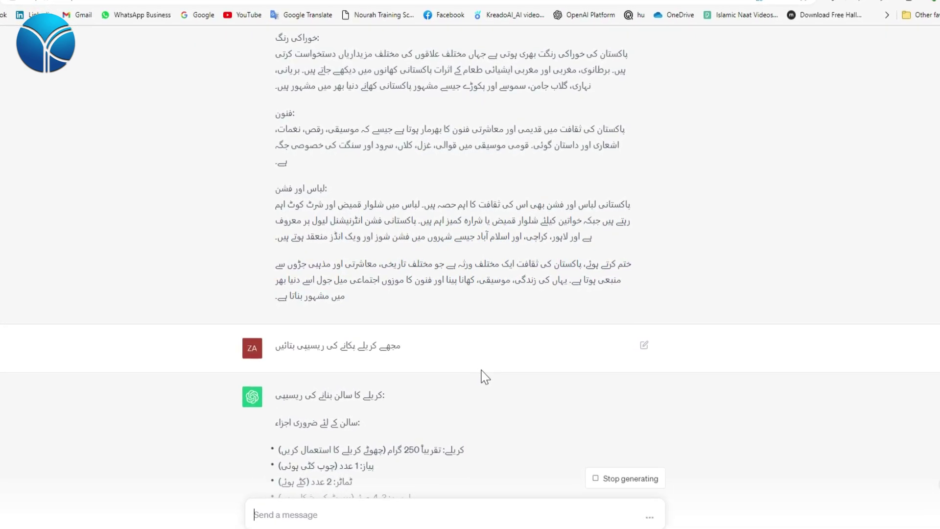
scroll(544, 373, "down", 3)
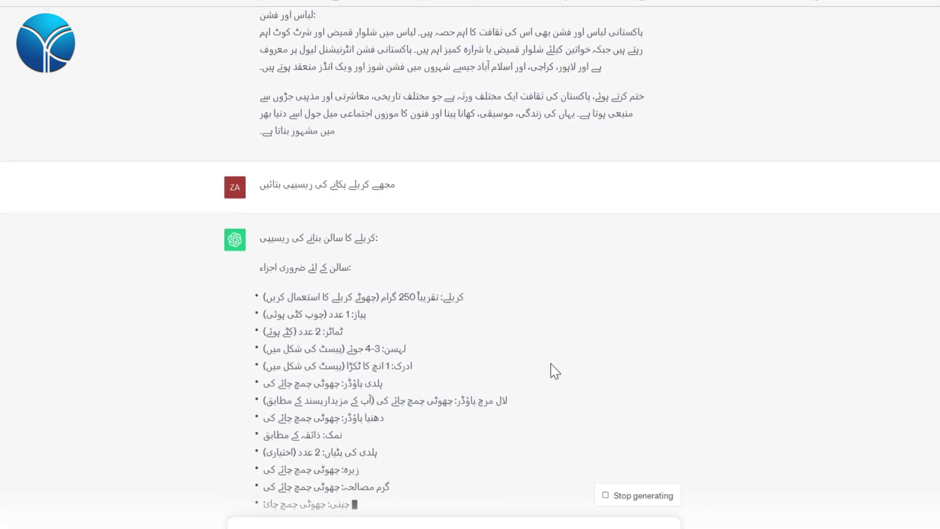
scroll(560, 373, "down", 3)
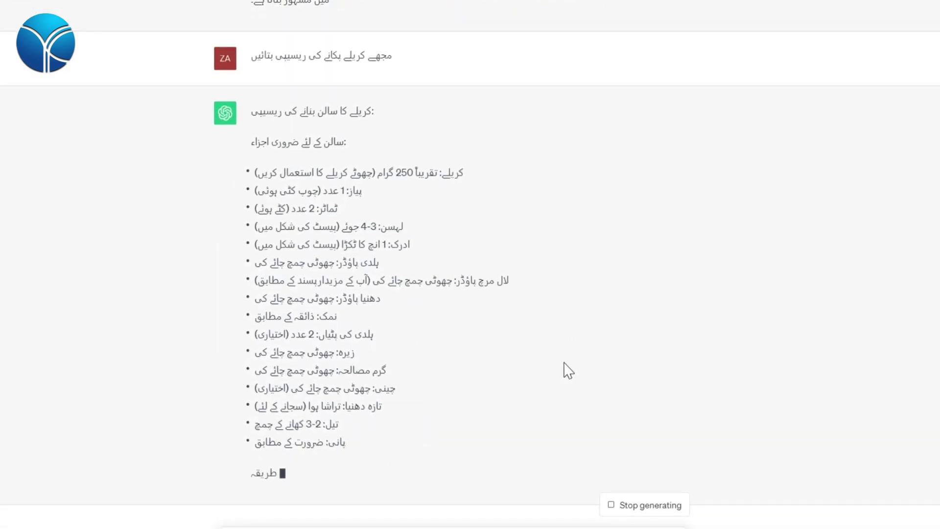
scroll(565, 363, "down", 1)
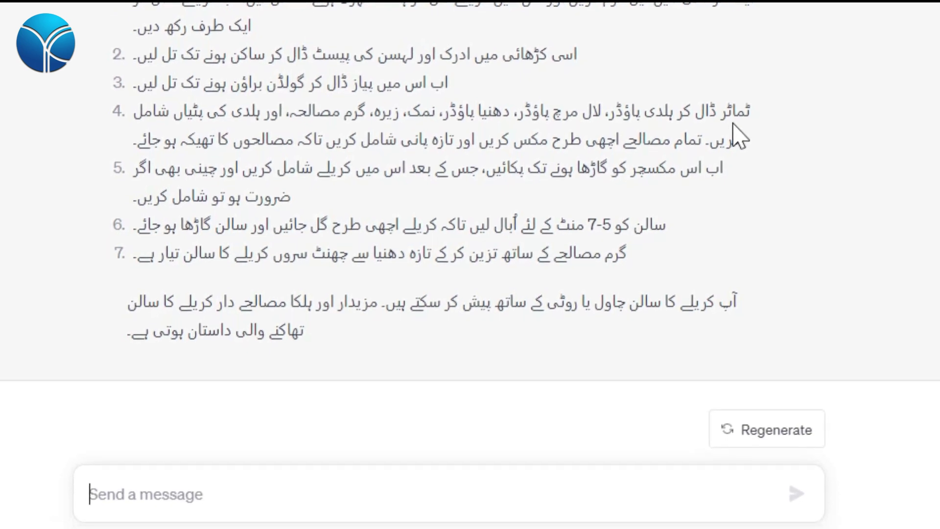
type("با")
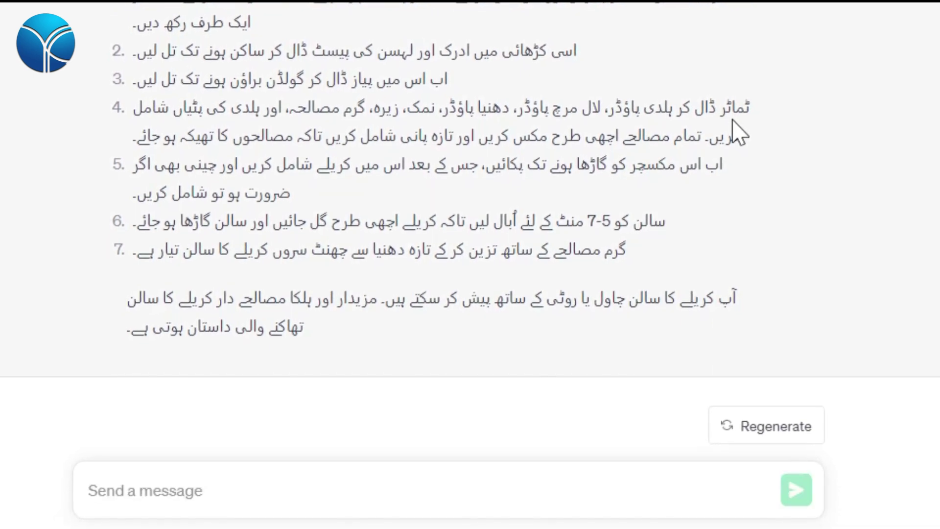
type("میرے لئے")
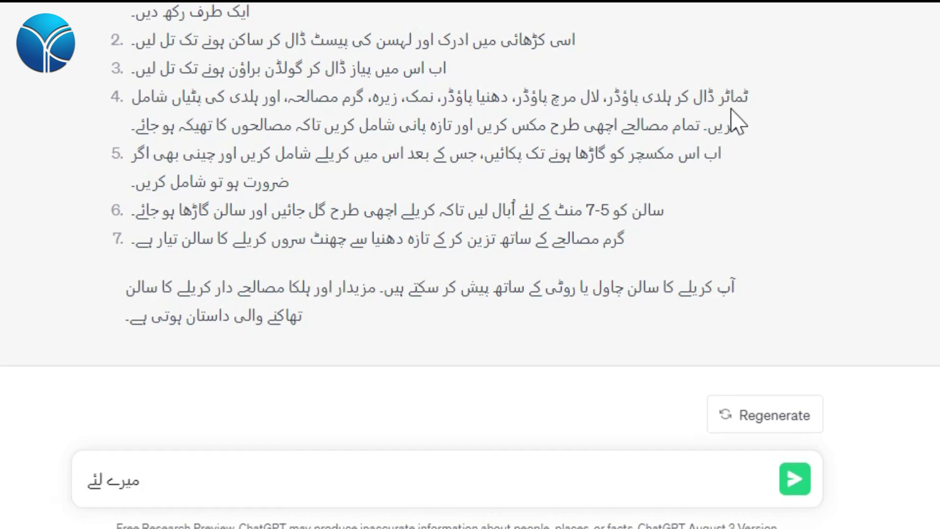
key("BackSpace")
key("BackSpace")
key("BackSpace")
key("BackSpace")
key("BackSpace")
key("BackSpace")
key("BackSpace")
key("BackSpace")
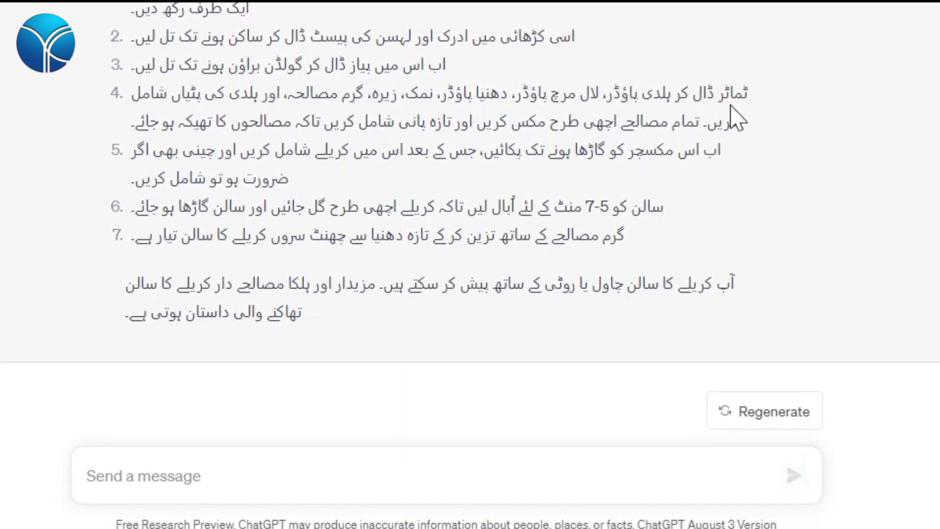
Step: Send the Urdu prompt "پاکستان کے حالات حاضرہ پر ایک مفصل نوٹ لکھیں" in the same conversation
type("پاکستان کے حالات")
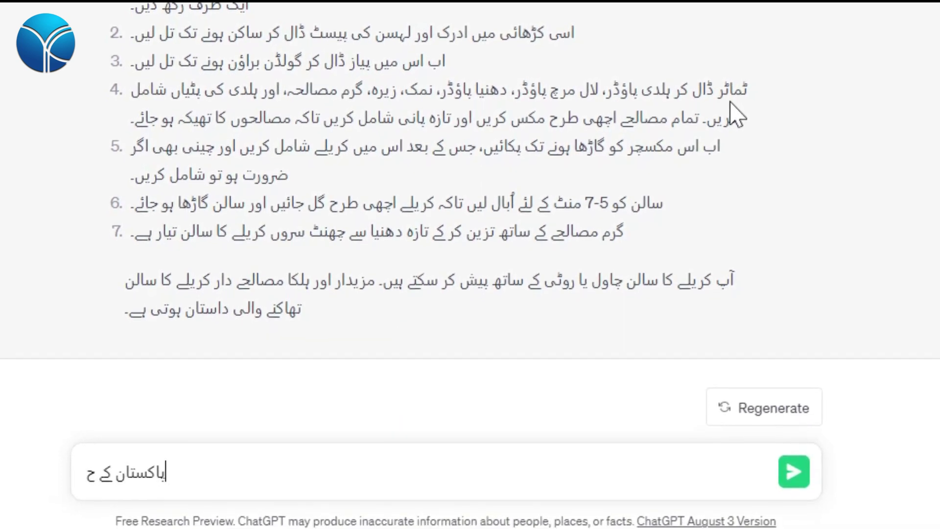
type(" حاضره")
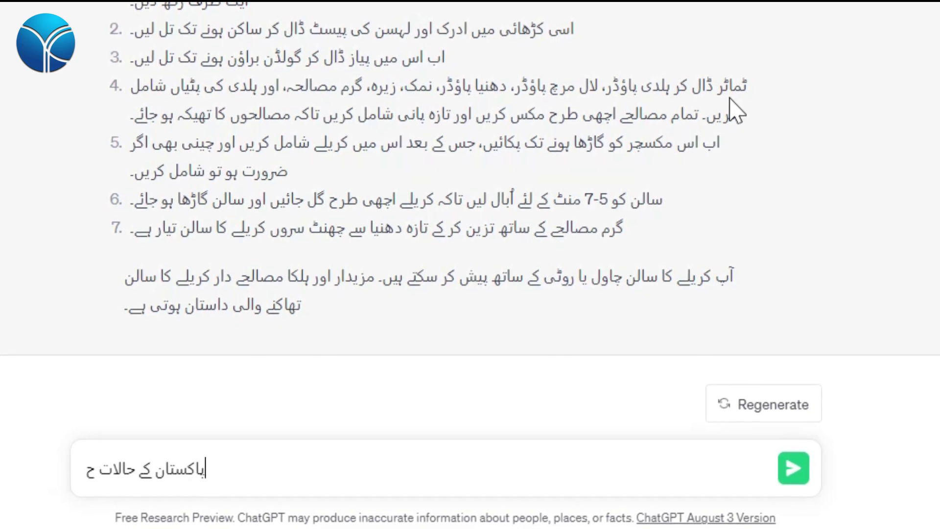
type(" بر")
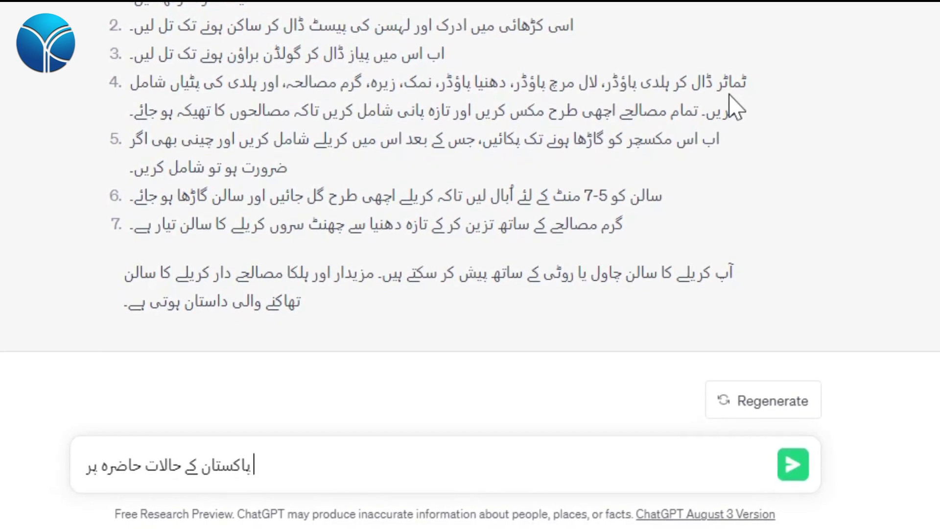
type(" ایک مف")
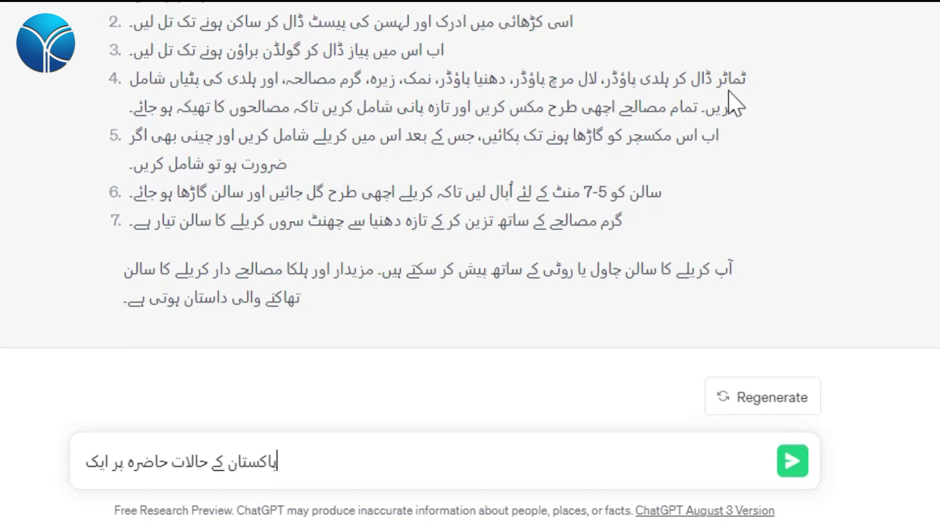
type("س")
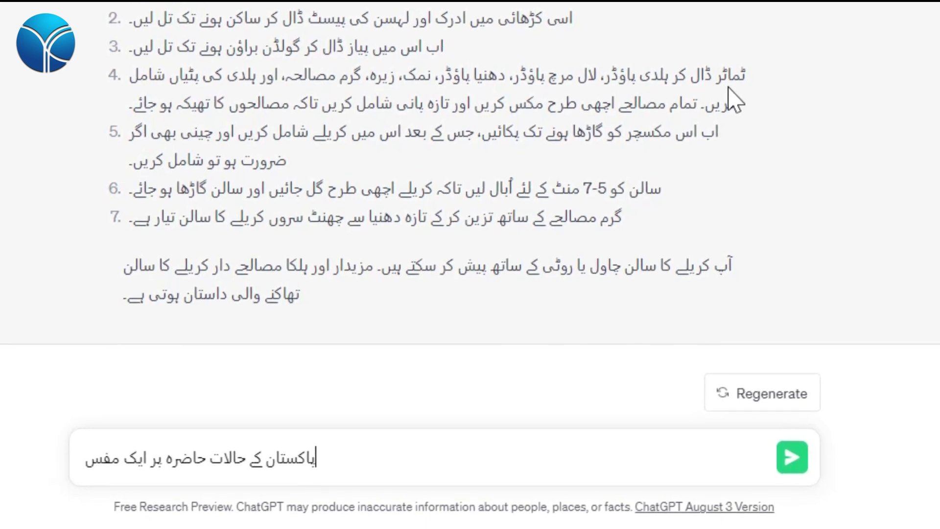
key("BackSpace")
key("BackSpace")
type("فصل")
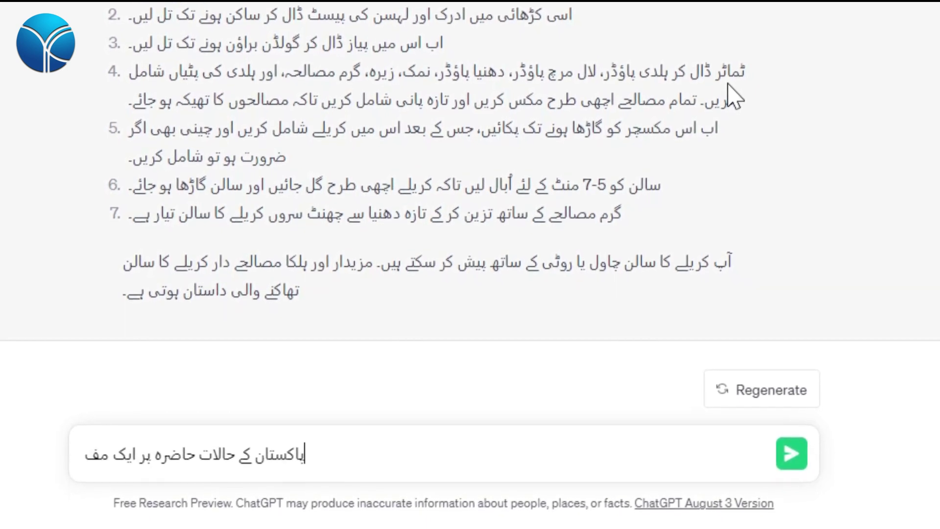
type(" نوٹ لکھ")
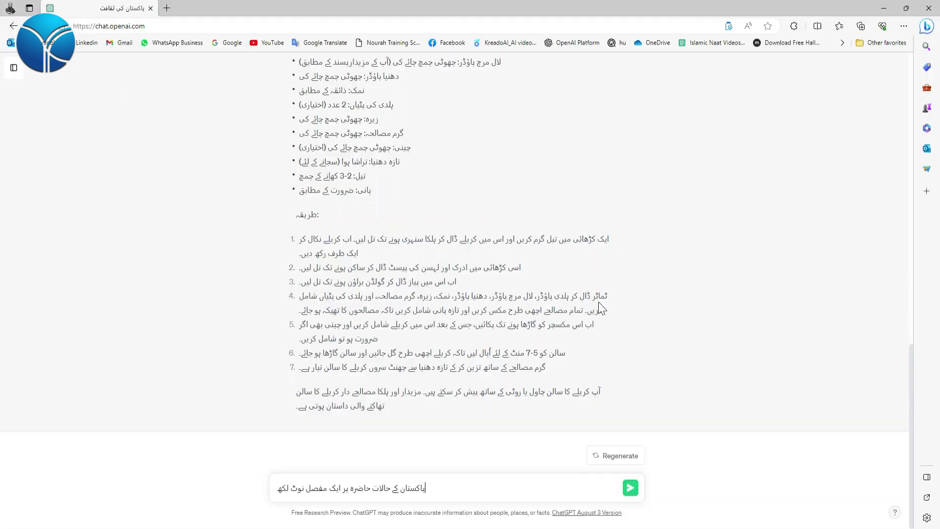
type("یں")
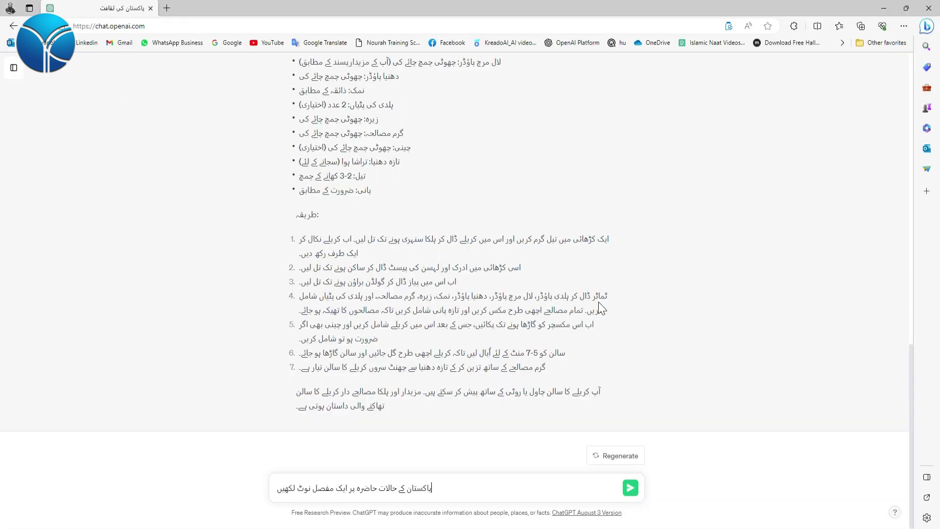
key("Return")
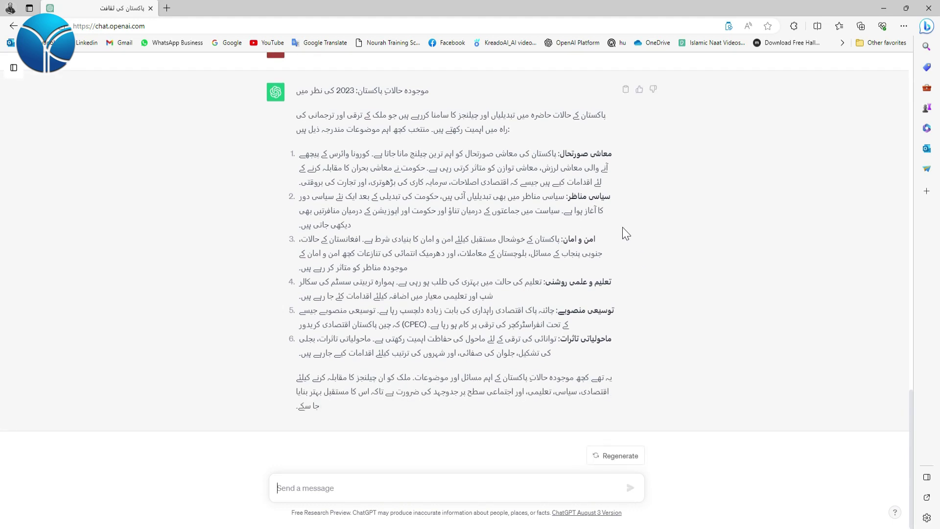
Step: Look over the note on Pakistan's current affairs and send a follow-up message asking for more detail
scroll(616, 235, "up", 4)
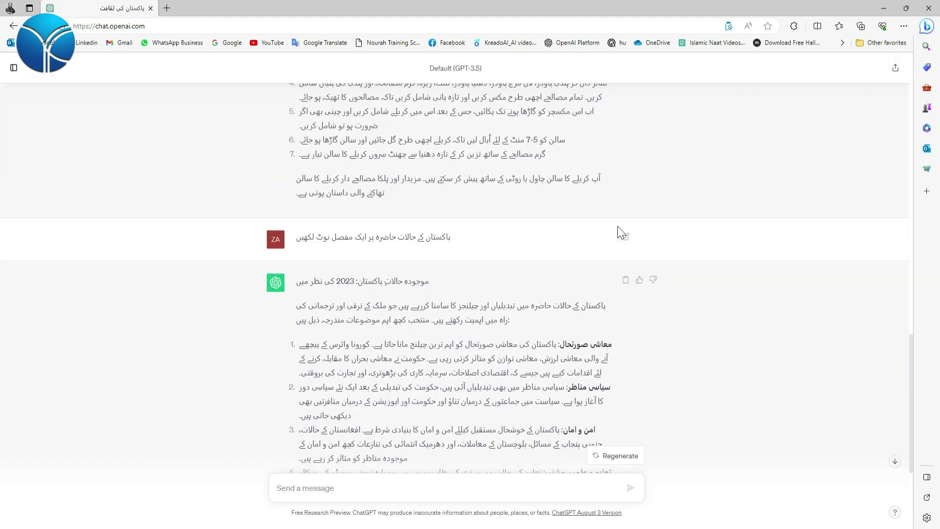
scroll(618, 231, "down", 4)
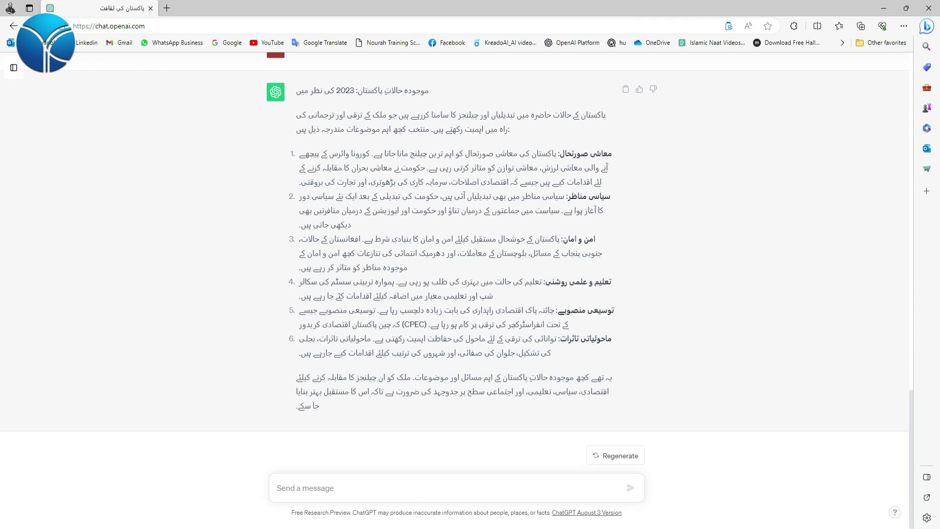
key("Return")
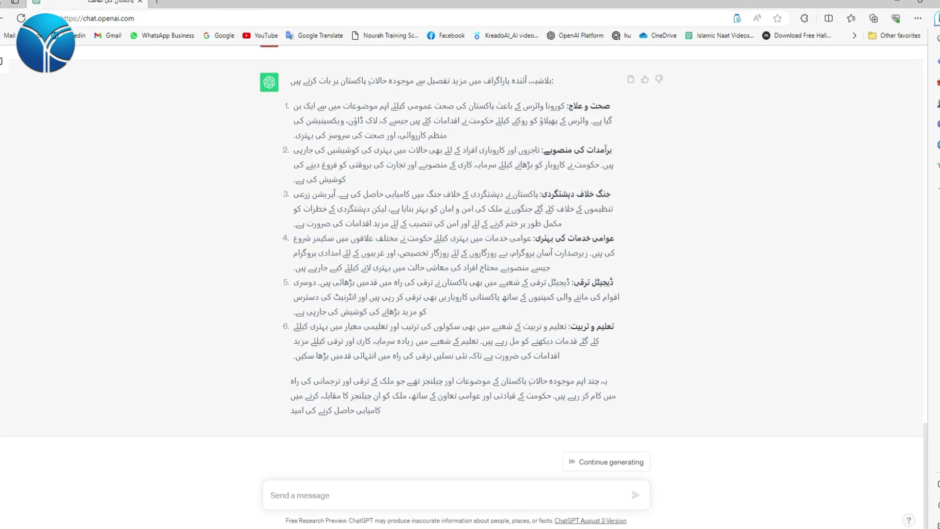
Step: Send the prompt "قائد اعظم کی سیاسی سرگرمیوں کے بارے میں بتائیں" and request more information on the same topic
type("قائد اع")
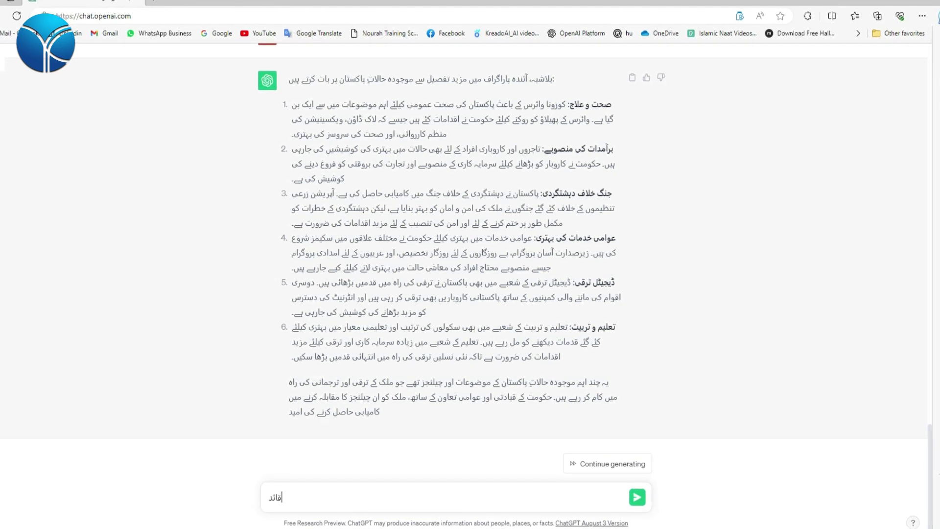
type("ظم کی سیاسی سرگرمی")
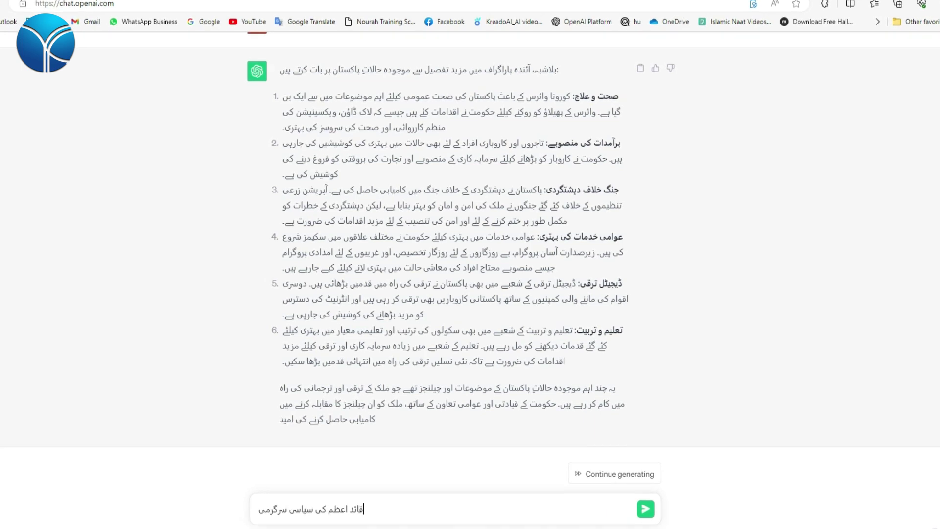
type("ں بتائیں")
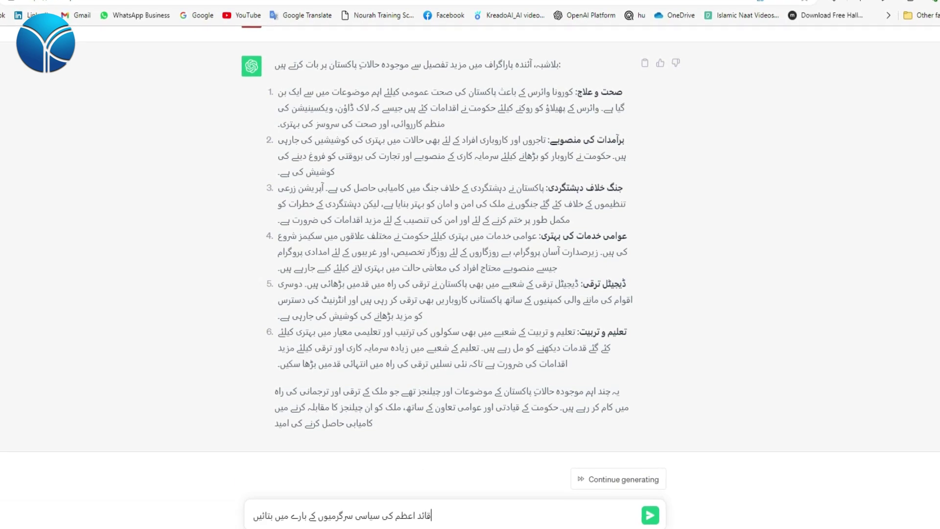
key("Return")
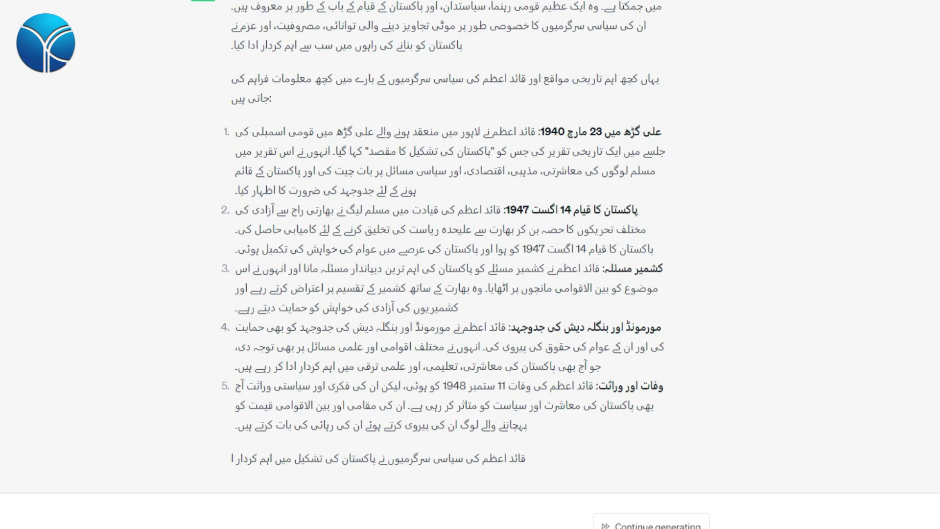
key("Return")
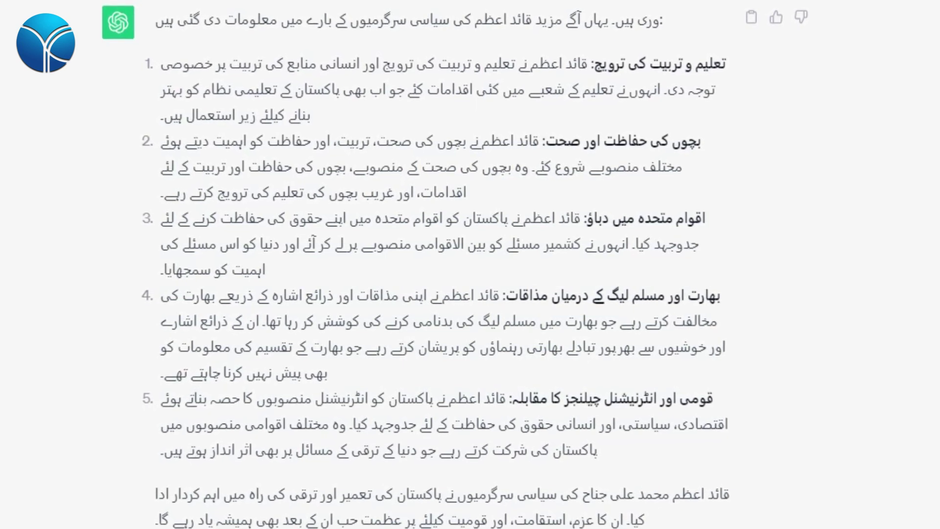
Step: Send the prompt "جنات کی غزا" in the same conversation
scroll(441, 265, "down", 3)
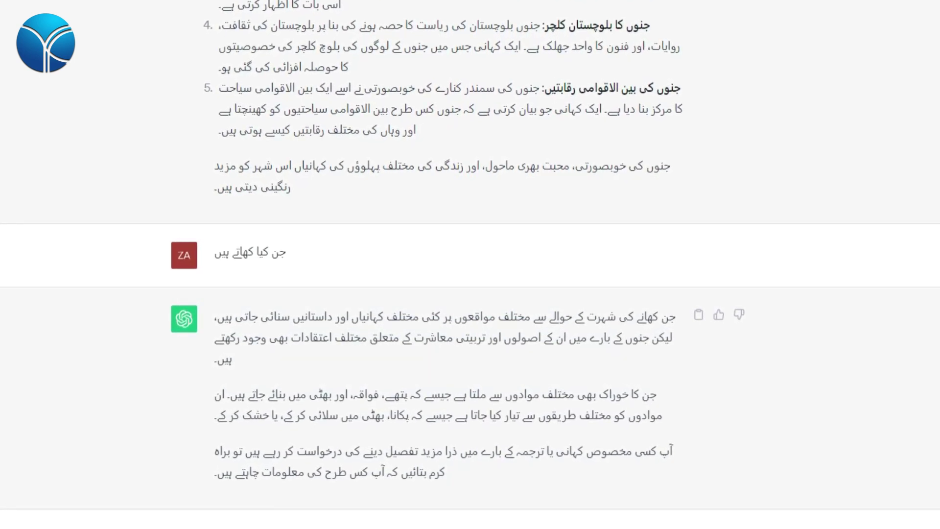
key("Return")
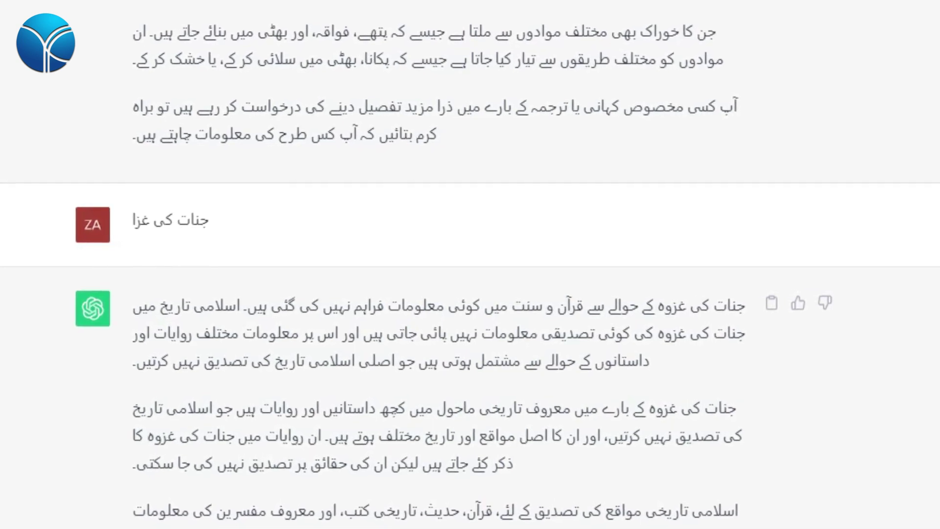
Step: Stop the answer to the prompt "غزوہ بدر کے احوال" while it is being generated and regenerate it
scroll(470, 264, "down", 2)
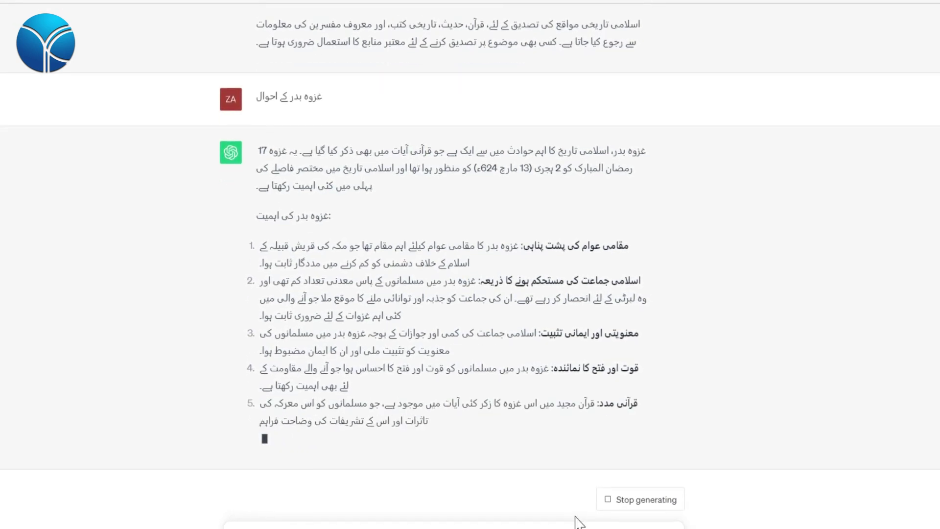
left_click(618, 498)
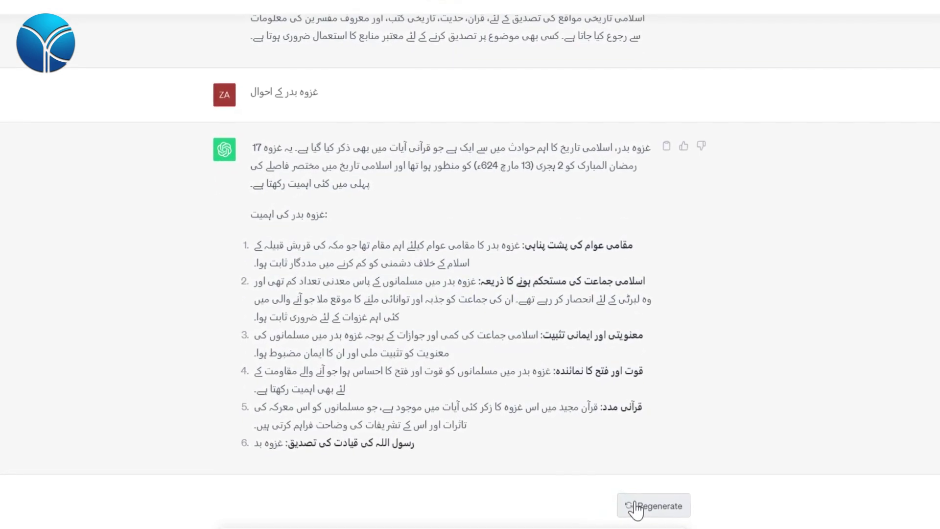
left_click(663, 510)
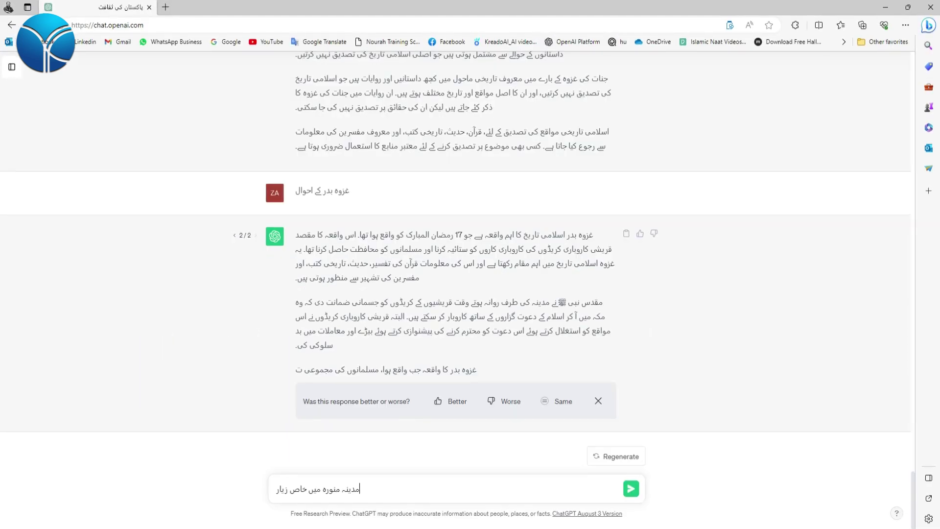
Step: Send the prompt "مدینہ منورہ میں خاص زیارات" and the follow-up message "مزید"
type("ات")
key("Return")
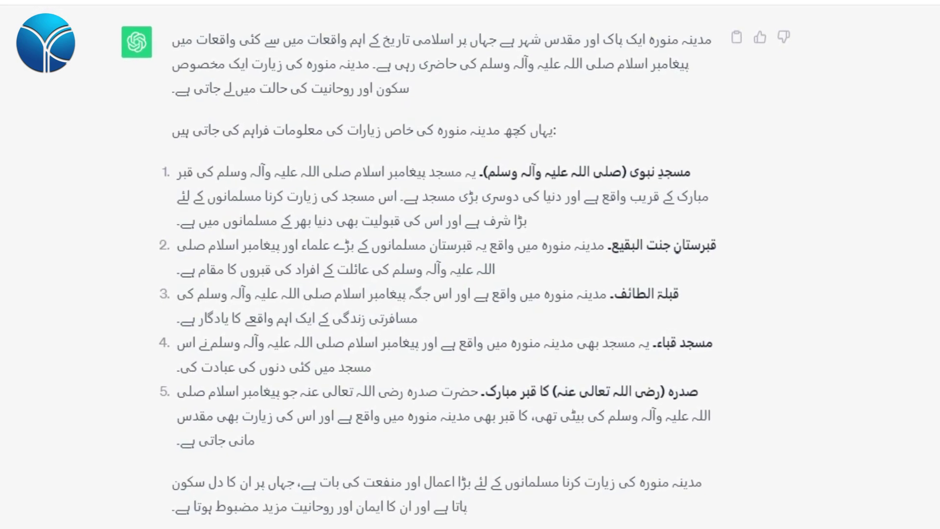
key("Return")
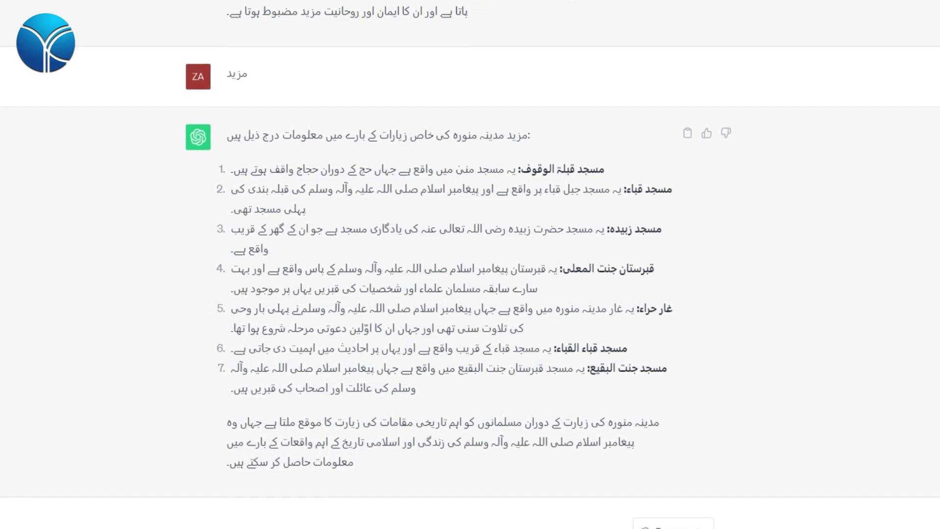
Step: Send the prompt "پانی پینے کی سنتیں", followed by the prompt "قرآن کی پہلی سورت"
key("Return")
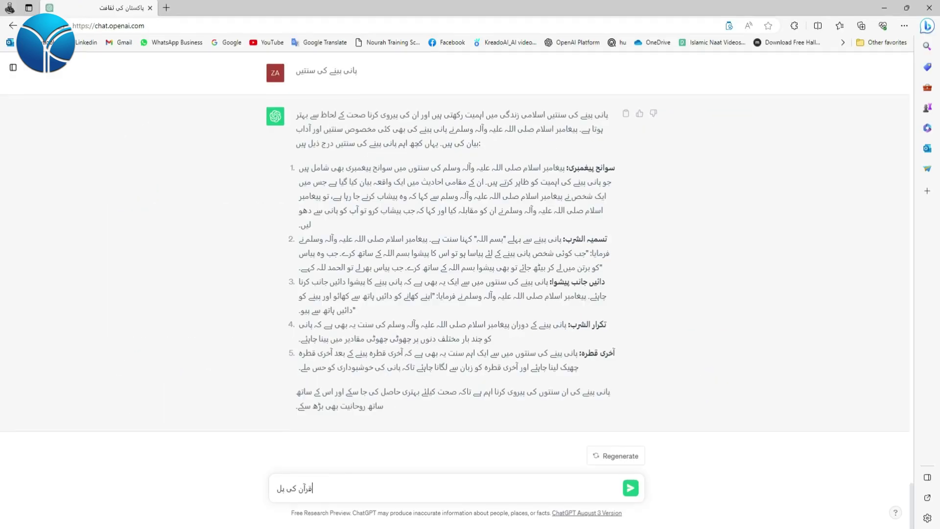
type("ی س")
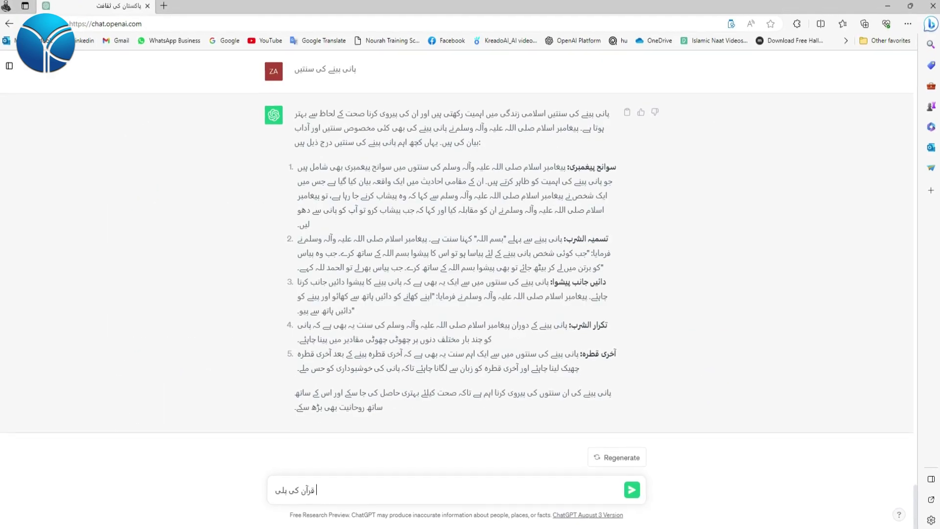
key("BackSpace")
key("BackSpace")
key("BackSpace")
key("BackSpace")
type("ہلی ")
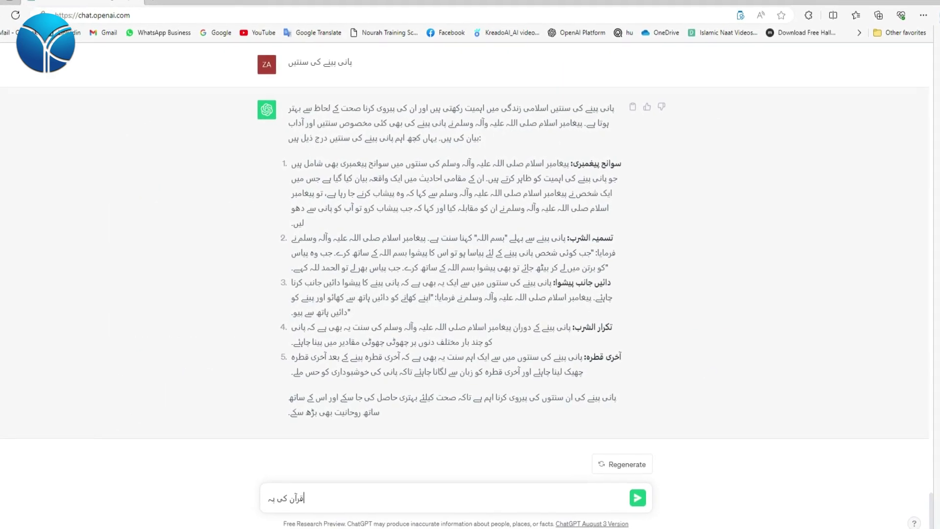
type("سورت")
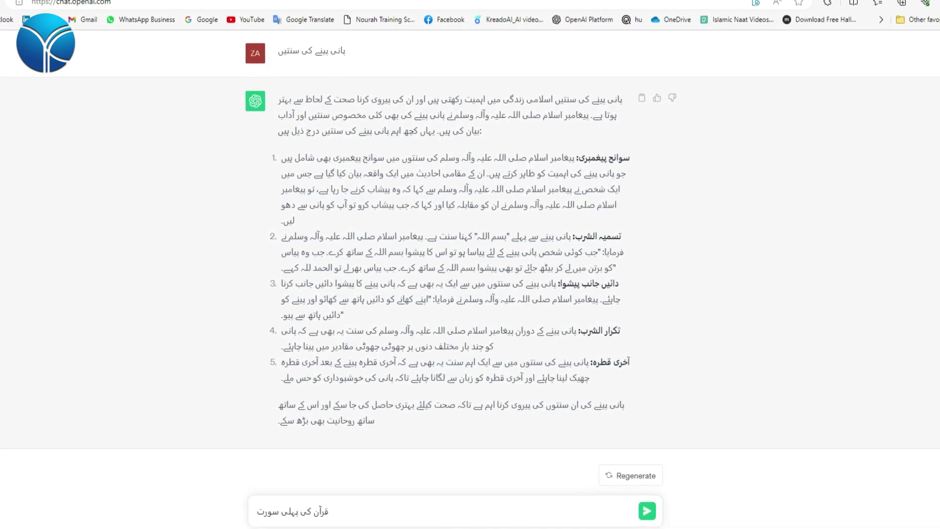
key("Return")
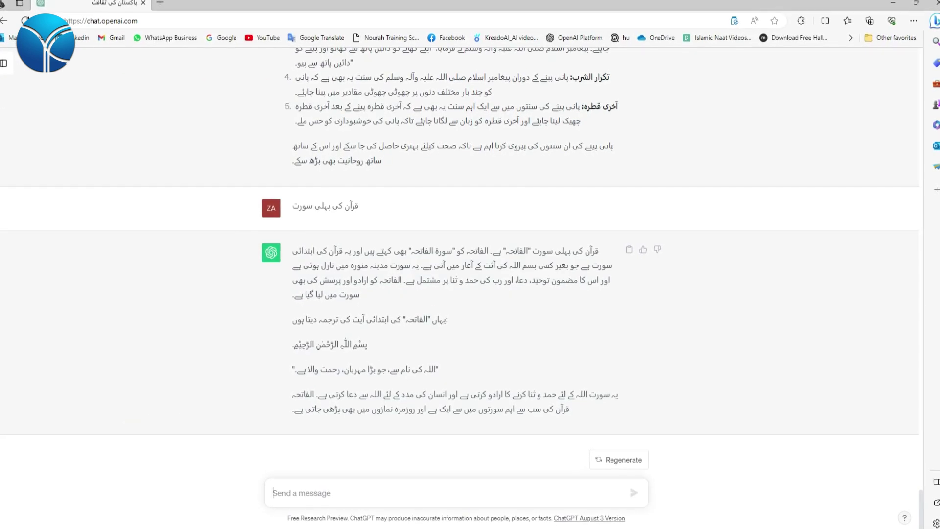
Step: Send the follow-up message "مزید" and the question "کیا قرآن میں آسمانوں کے نام ہیں؟"
type("مزید")
key("Return")
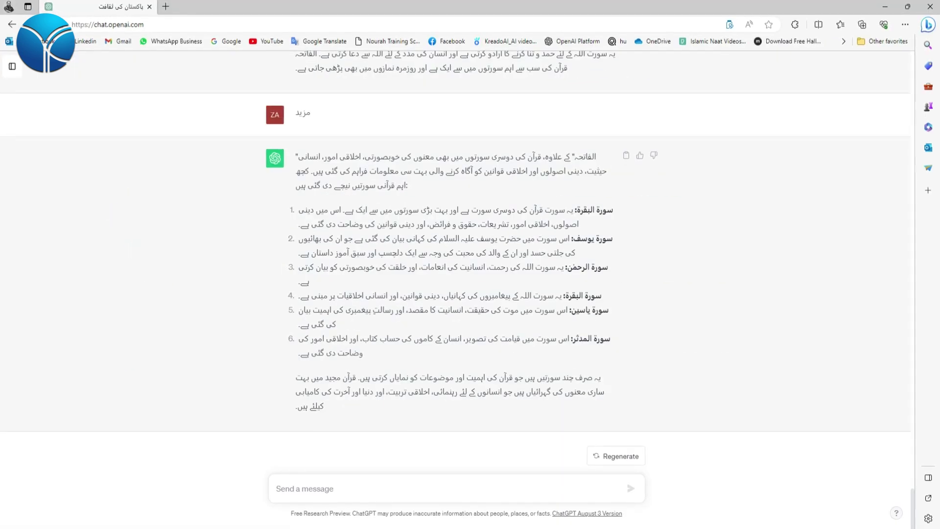
type("کیا ق")
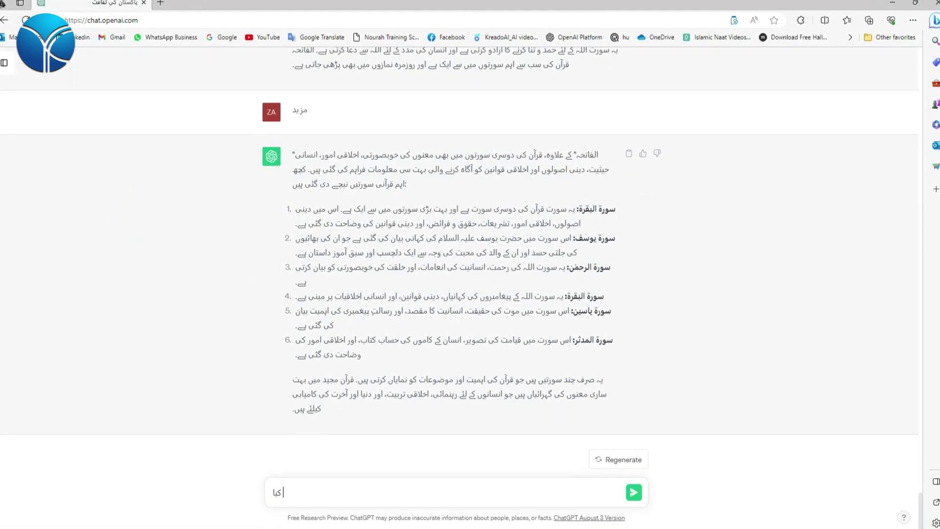
type("رآن میں")
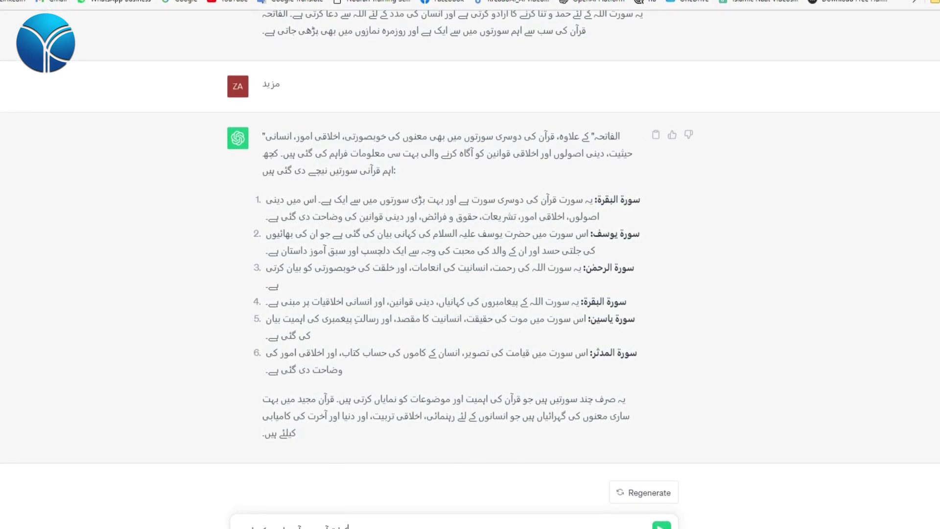
key("Return")
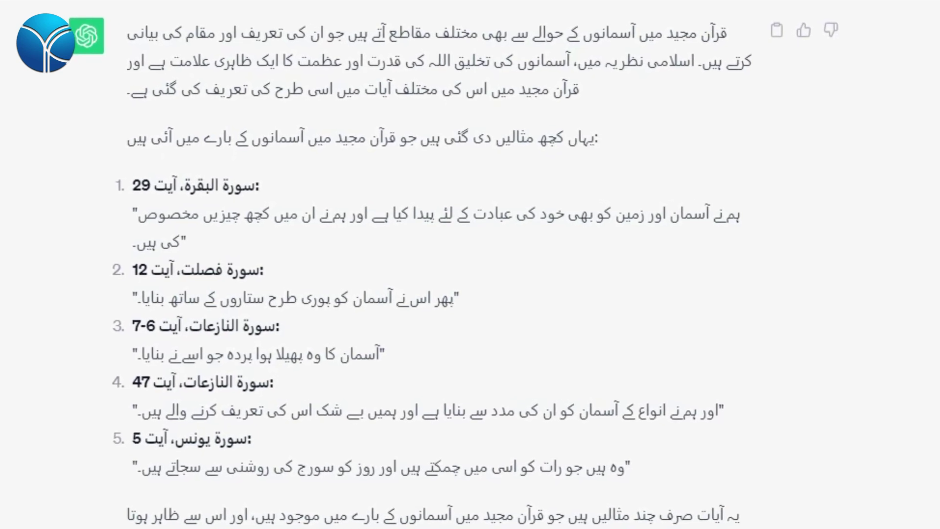
Step: Send the question "کیا قرآن میں گھوڑے کا ذکر ہے؟" in the same conversation
type("کیا قرآ")
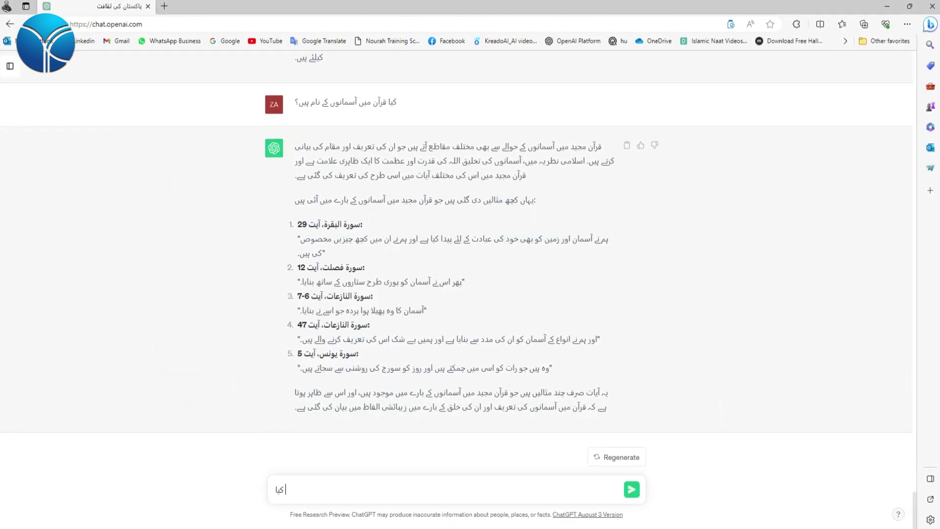
type("ن میں")
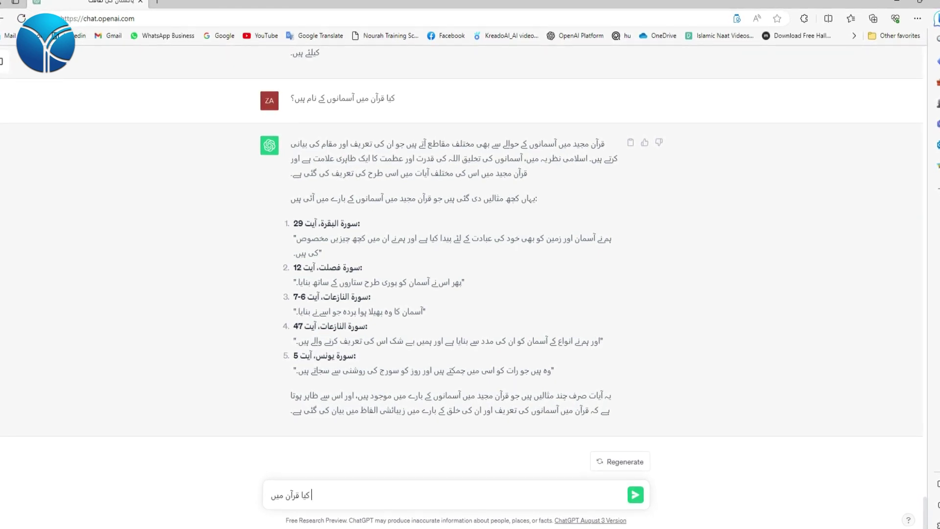
type(" گحو")
key("BackSpace")
key("BackSpace")
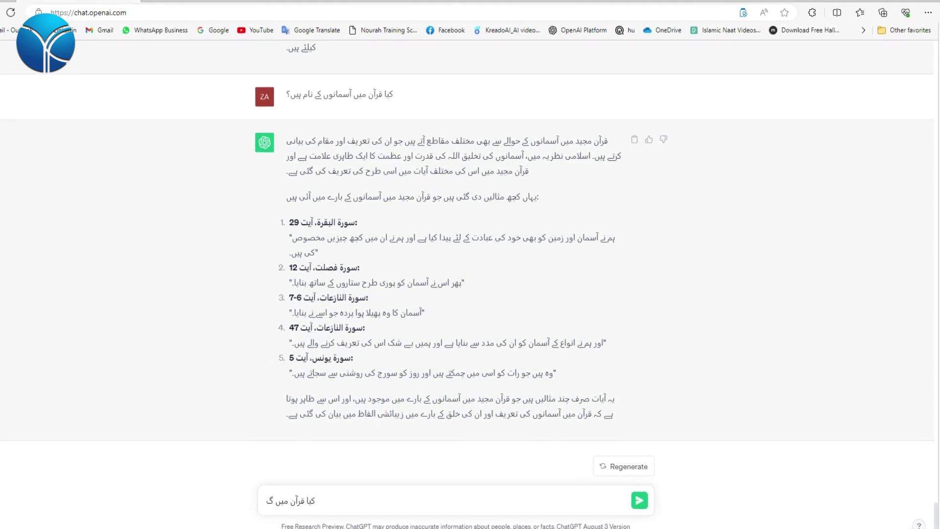
type("ھوڑ")
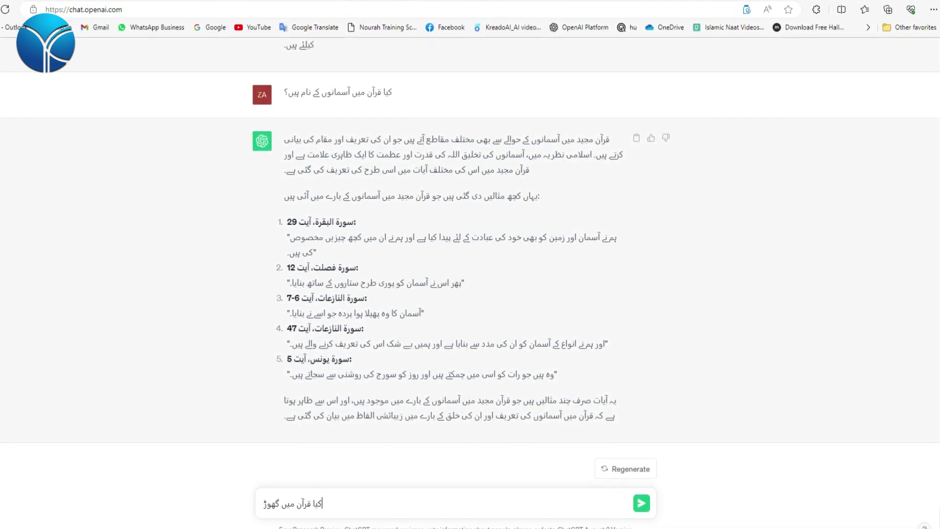
type("ے کا ذکر ہے؟")
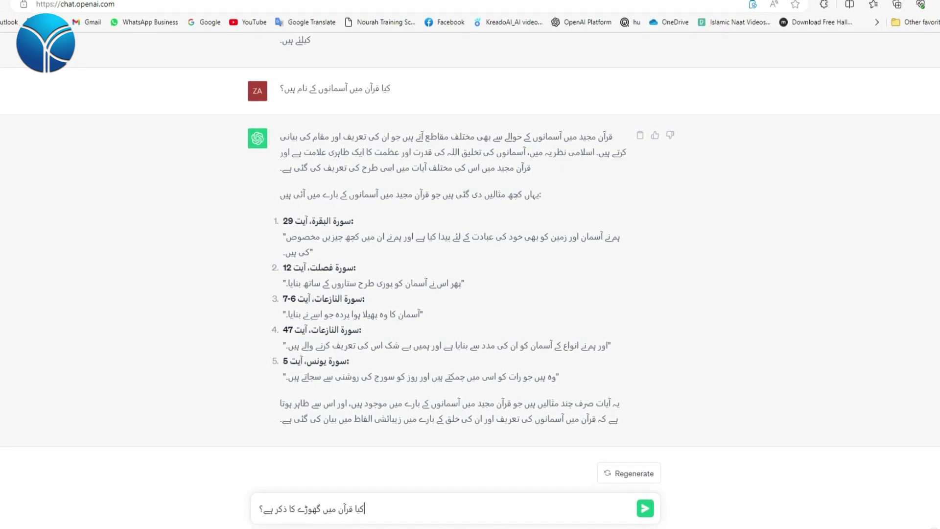
key("Return")
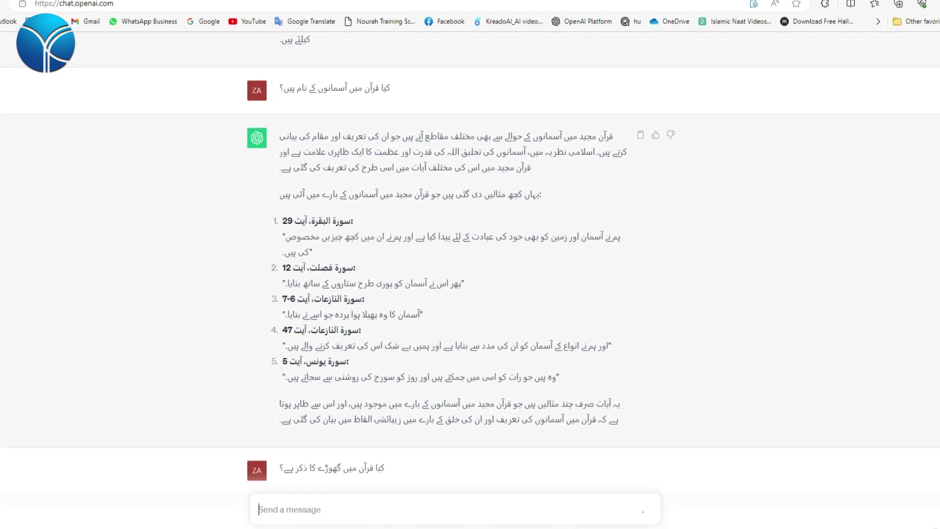